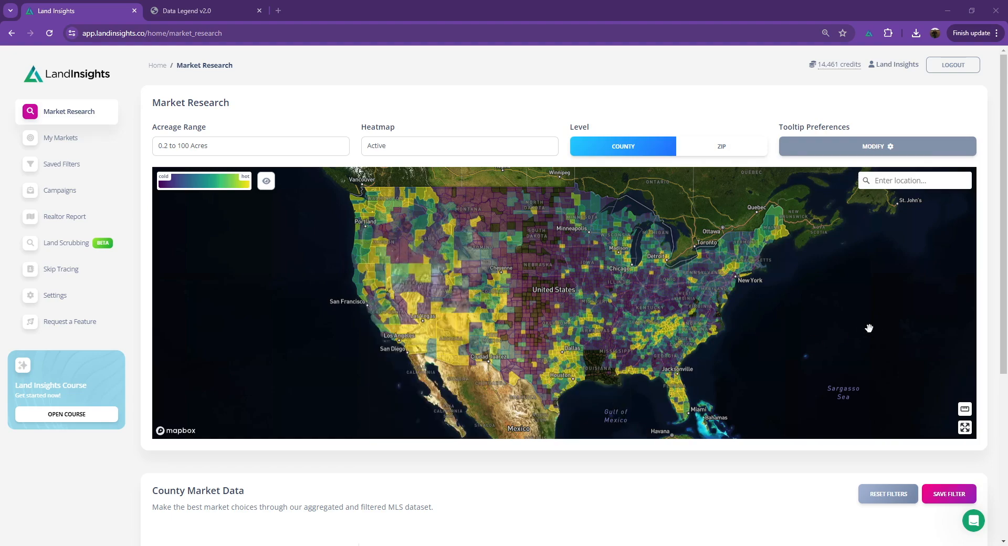
Examine the US county heatmap, especially the Great Lakes region, and the County Market Data table
scroll(983, 352, down, 5)
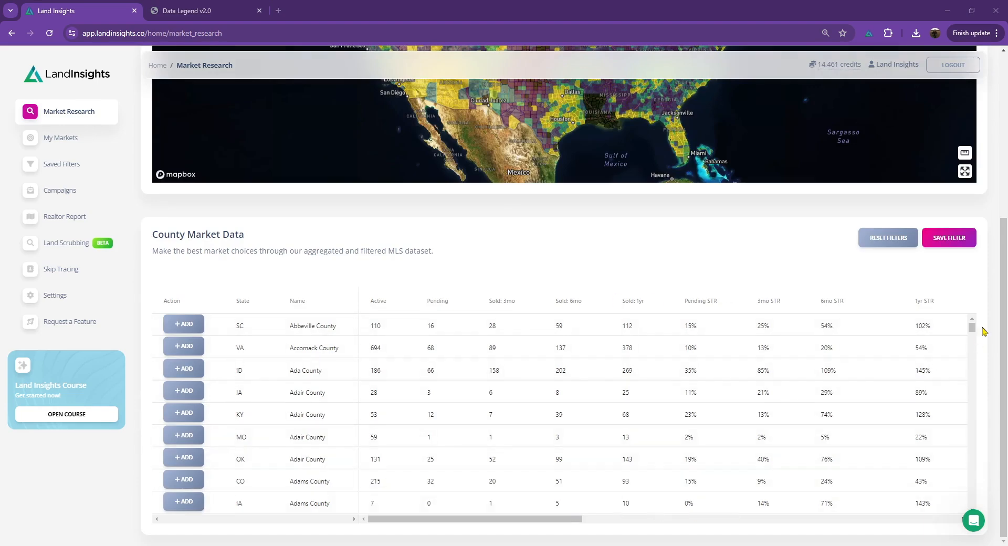
scroll(988, 328, up, 4)
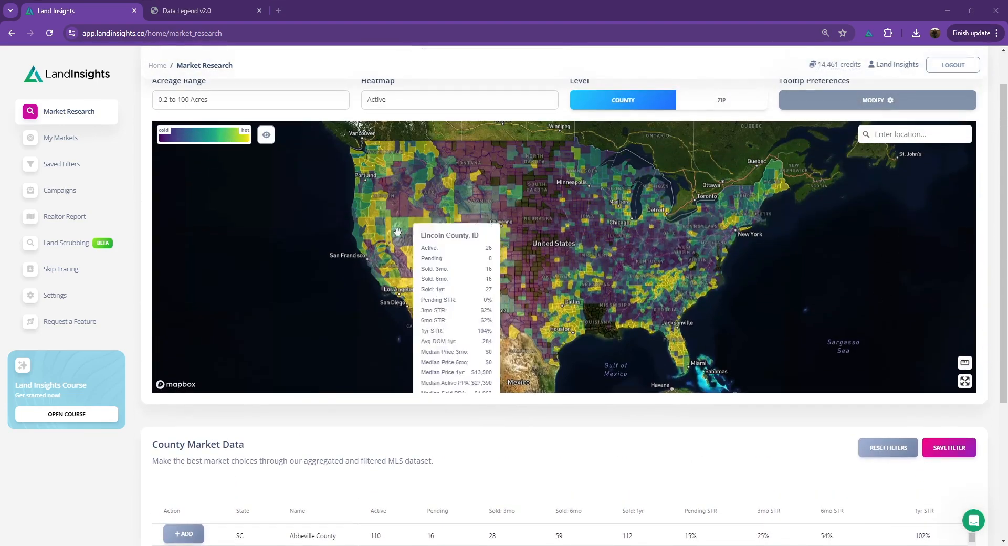
scroll(996, 397, down, 3)
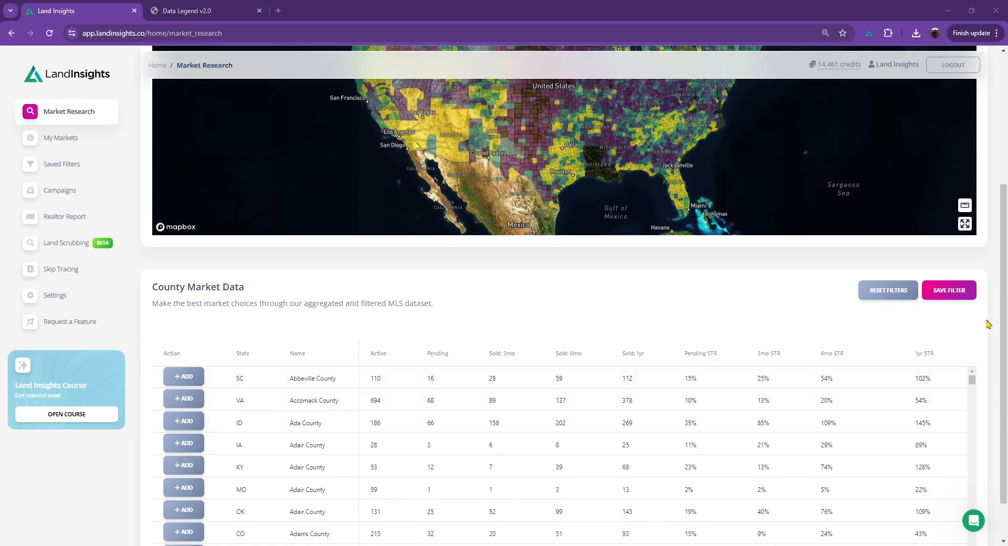
scroll(987, 335, up, 3)
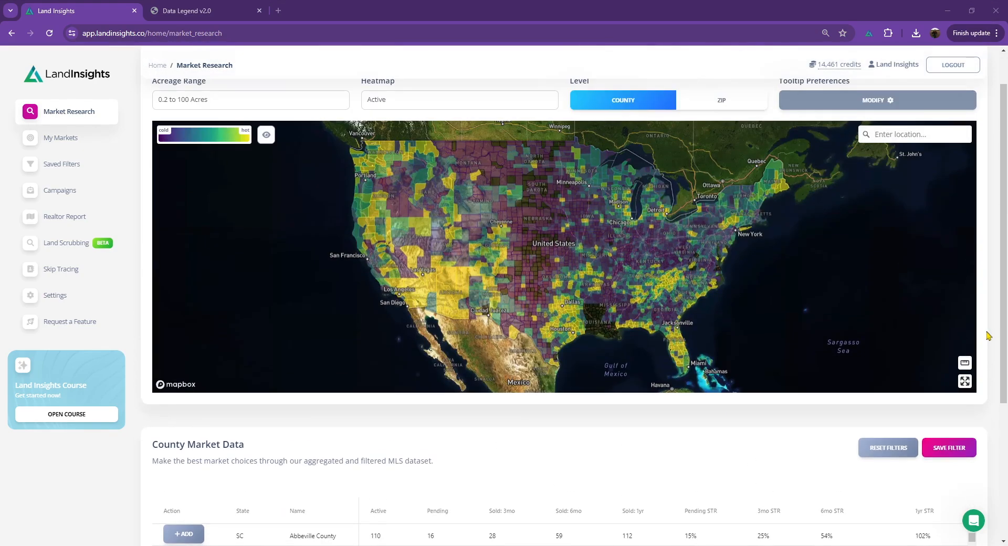
scroll(659, 235, up, 5)
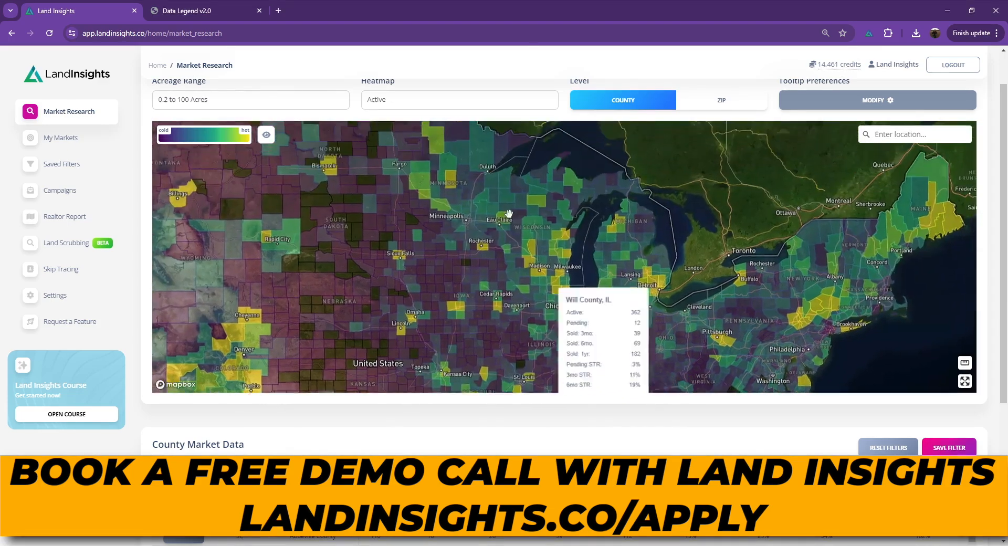
drag(509, 214, 567, 269)
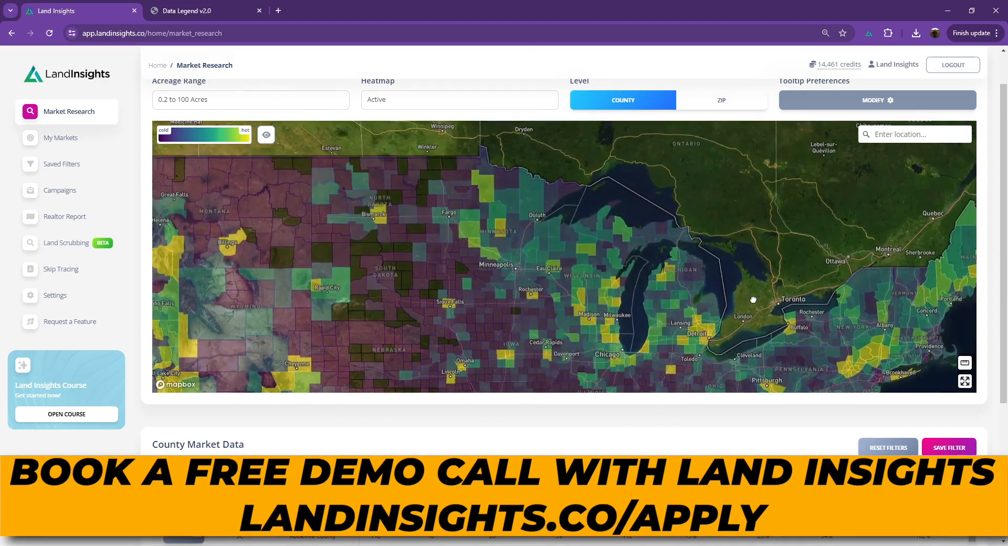
scroll(754, 299, up, 5)
drag(338, 257, 491, 182)
drag(736, 379, 560, 343)
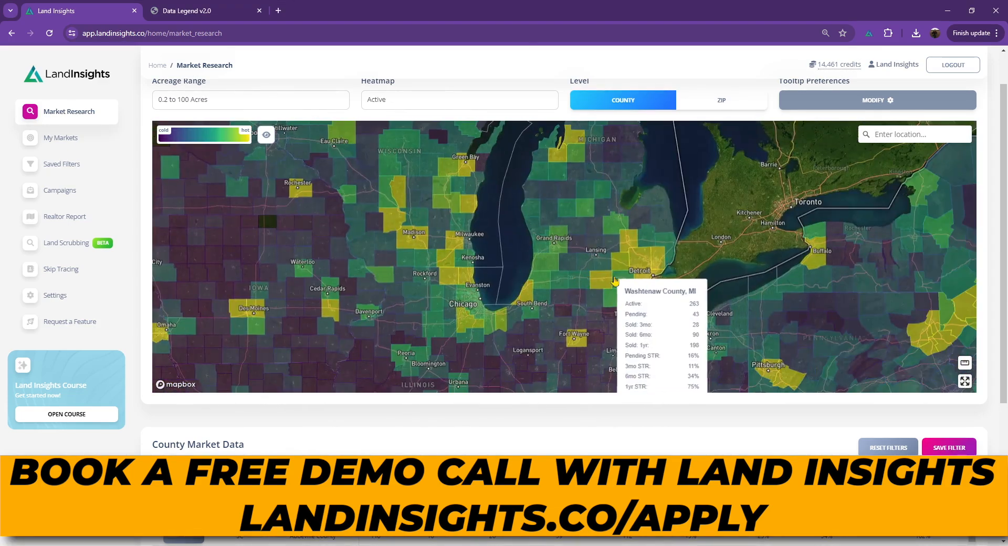
scroll(153, 454, down, 3)
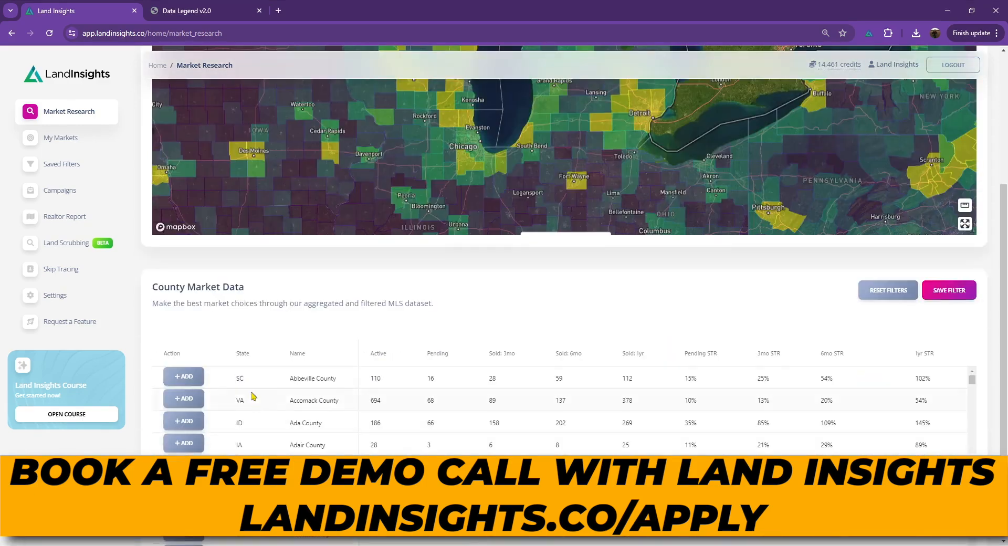
scroll(146, 355, up, 3)
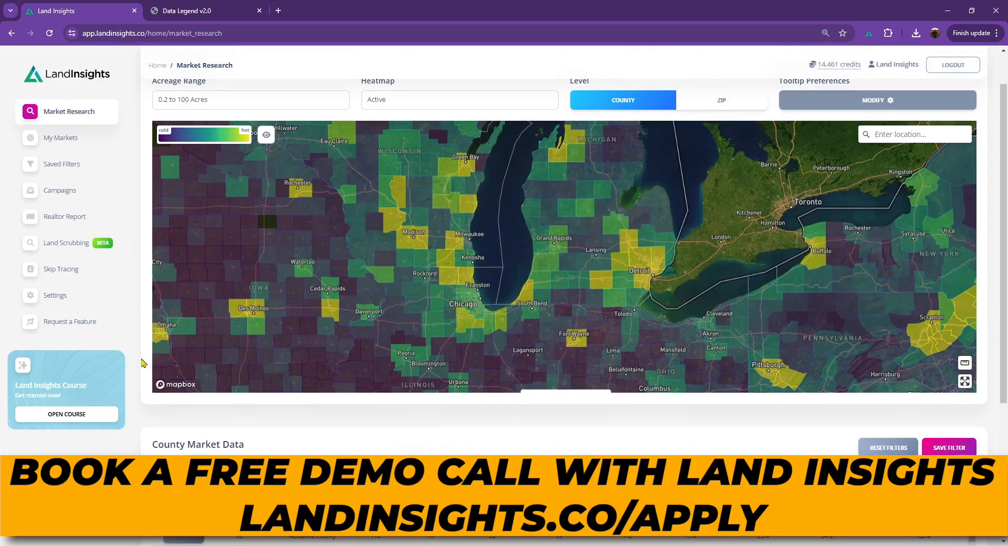
Filter the County Market Data table to rows whose State contains "MI"
scroll(142, 362, down, 2)
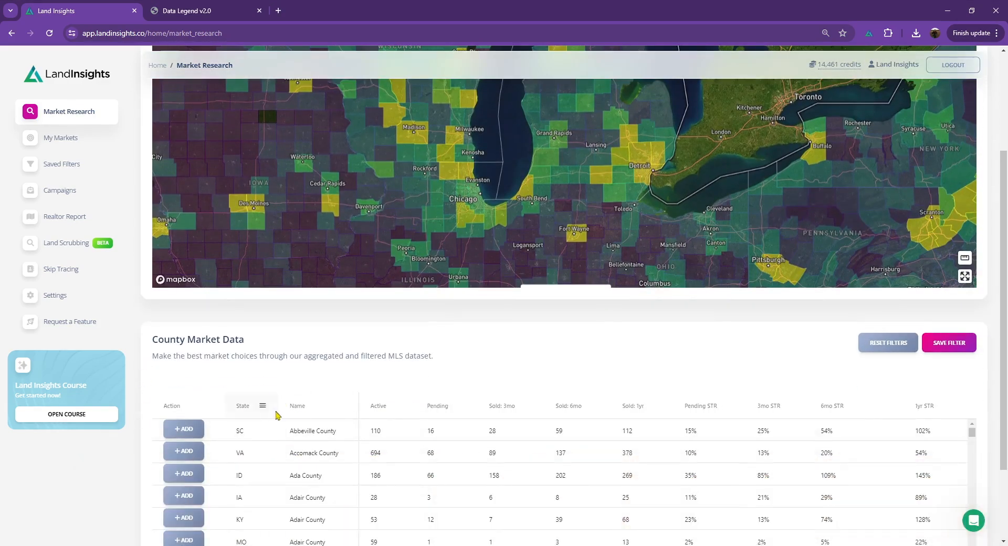
click(263, 407)
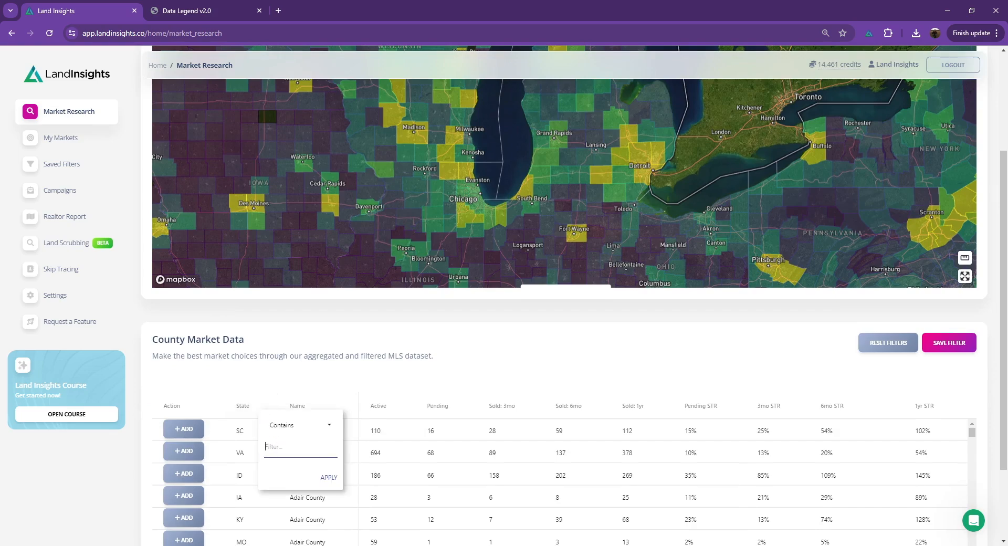
scroll(318, 359, down, 2)
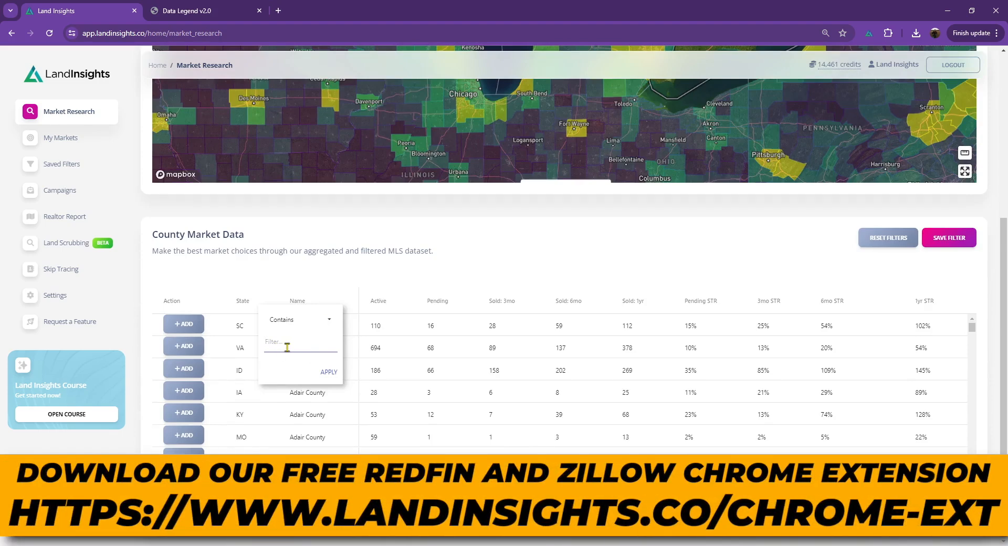
text(MI)
click(329, 434)
Examine the filtered Michigan heatmap and the market statistics of counties such as Tuscola and Jackson
scroll(149, 226, up, 5)
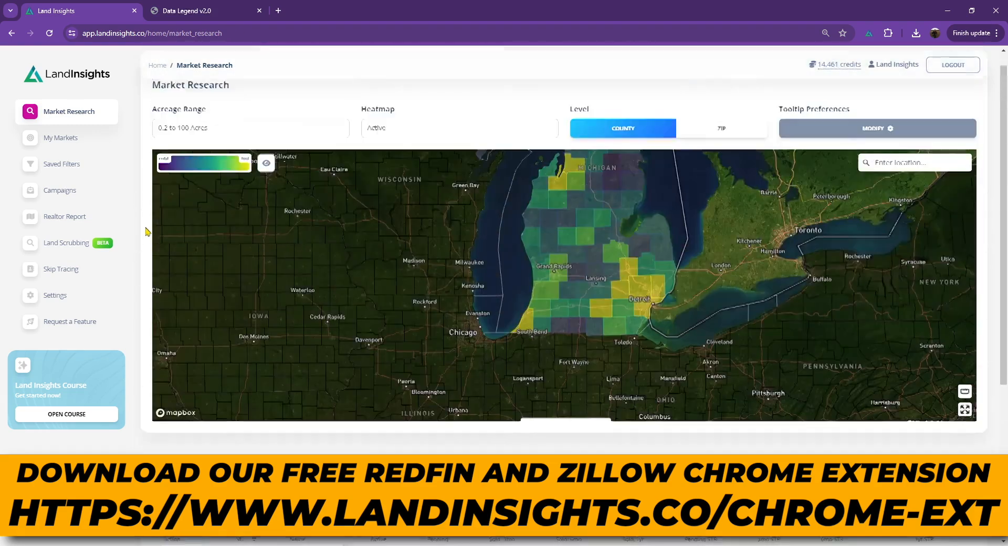
scroll(585, 268, up, 2)
drag(585, 267, 621, 277)
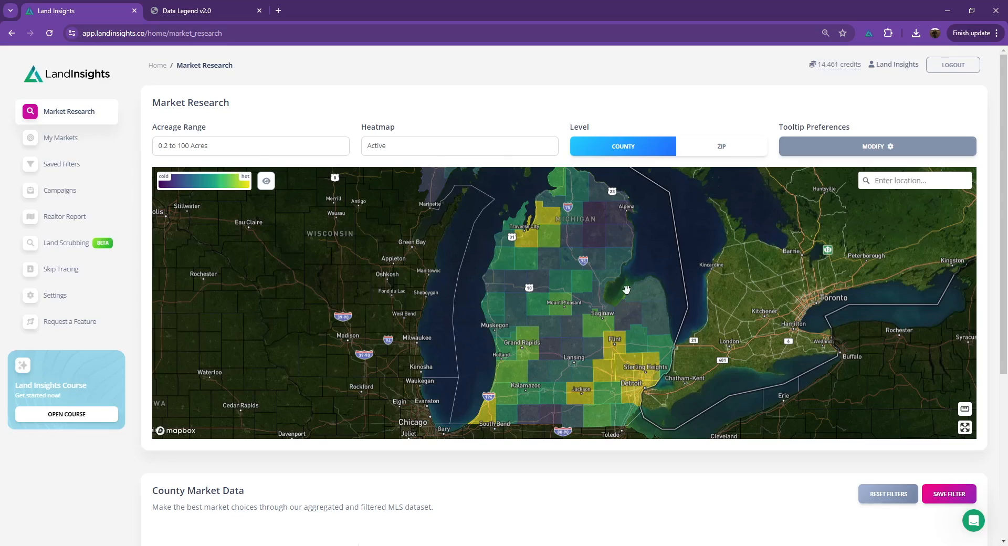
mouse_move(631, 293)
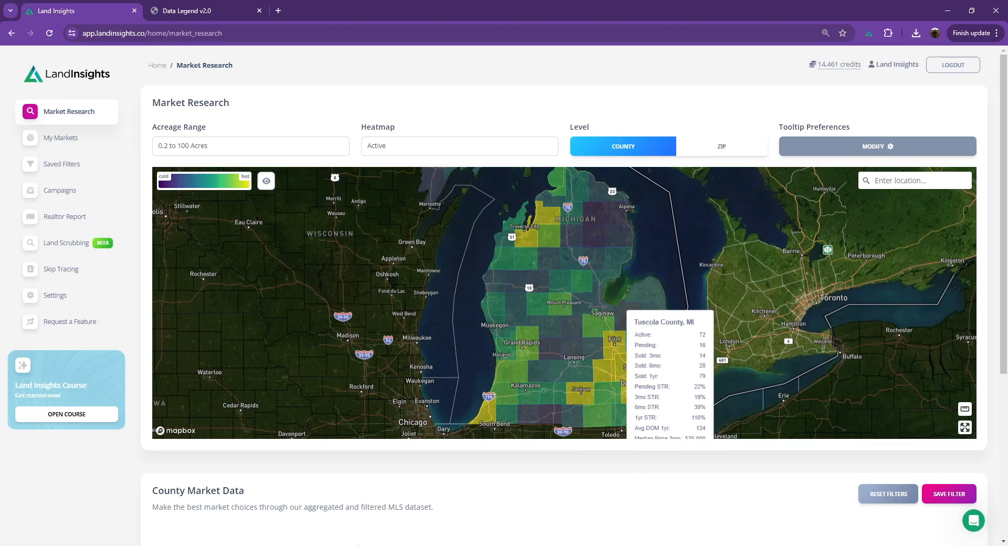
mouse_move(583, 207)
mouse_move(600, 408)
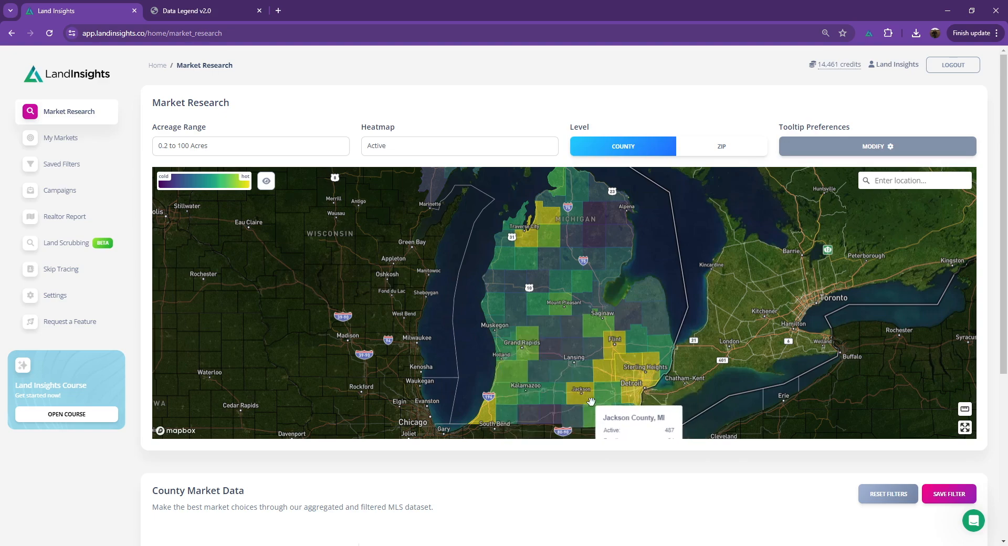
mouse_move(682, 353)
mouse_down()
mouse_move(689, 370)
mouse_move(697, 358)
mouse_up()
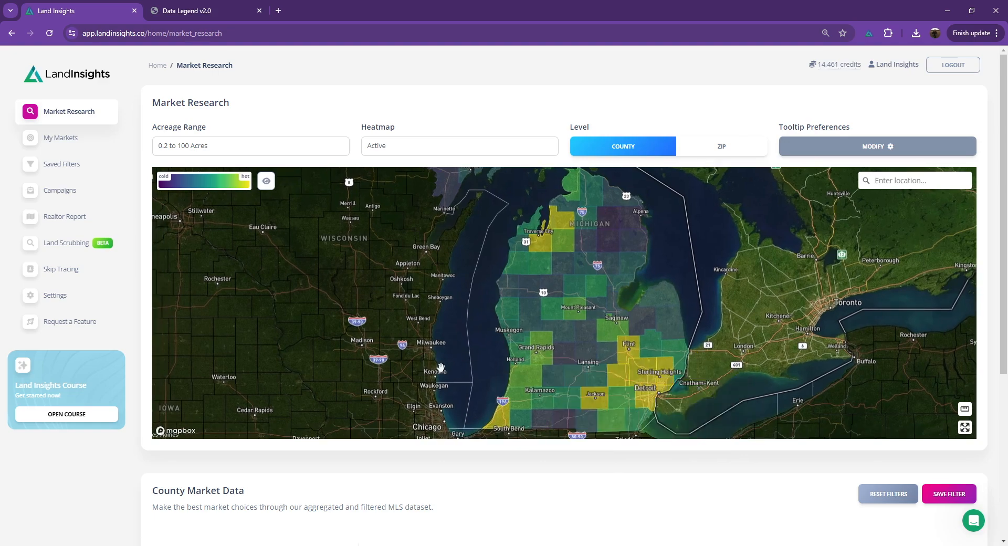
Examine northern Michigan counties such as Emmet, Cheboygan and Montmorency on the full-screen map, and return to the normal view
click(965, 427)
scroll(515, 176, up, 3)
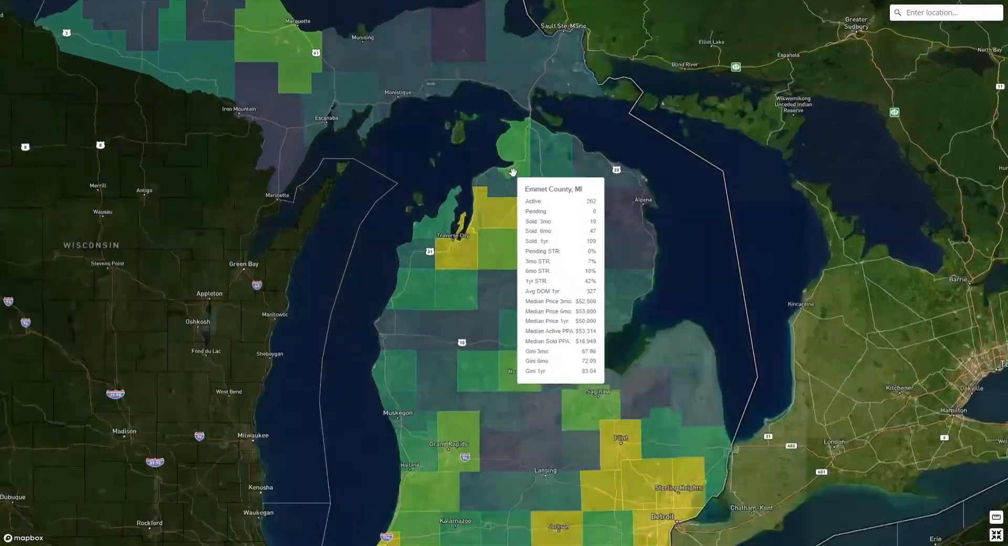
scroll(525, 129, up, 5)
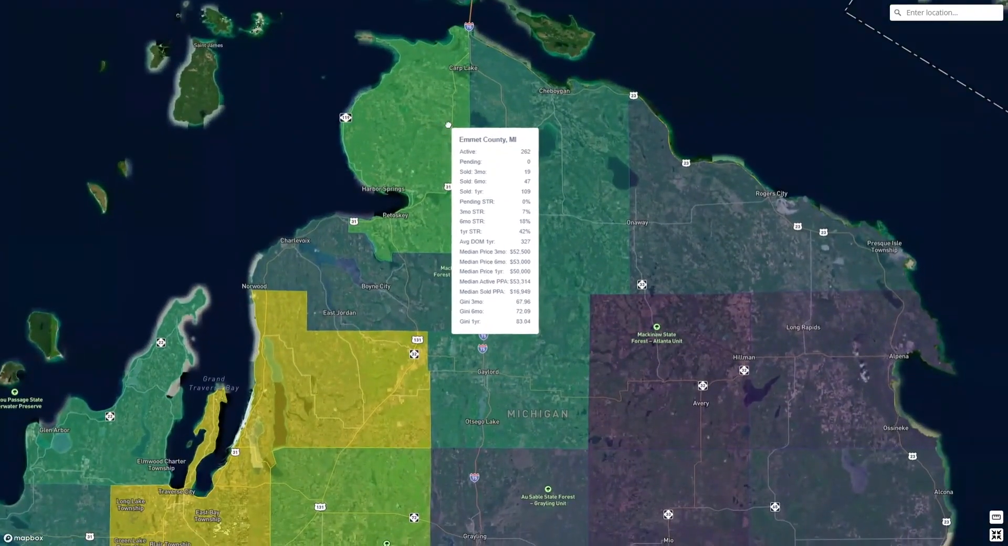
drag(551, 213, 461, 132)
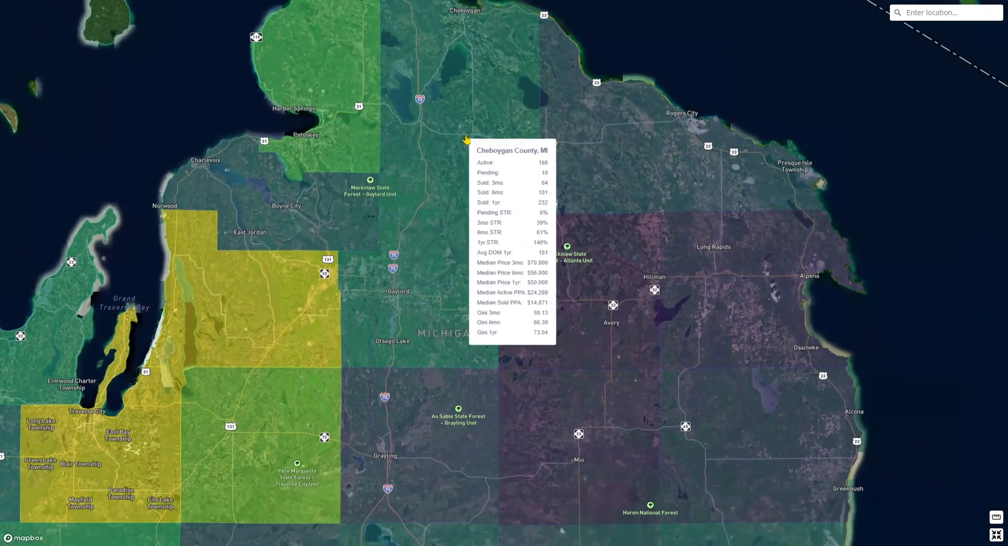
drag(559, 157, 532, 85)
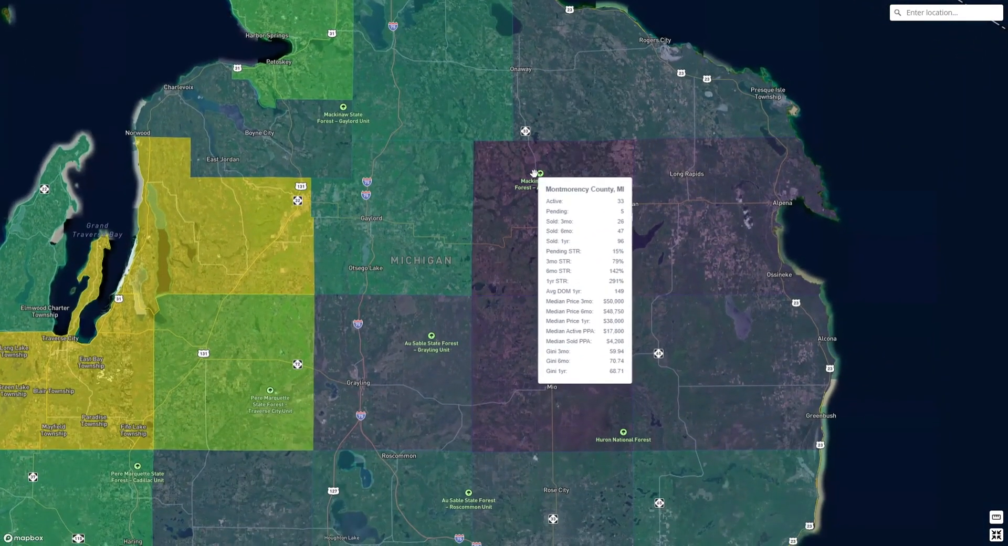
click(996, 534)
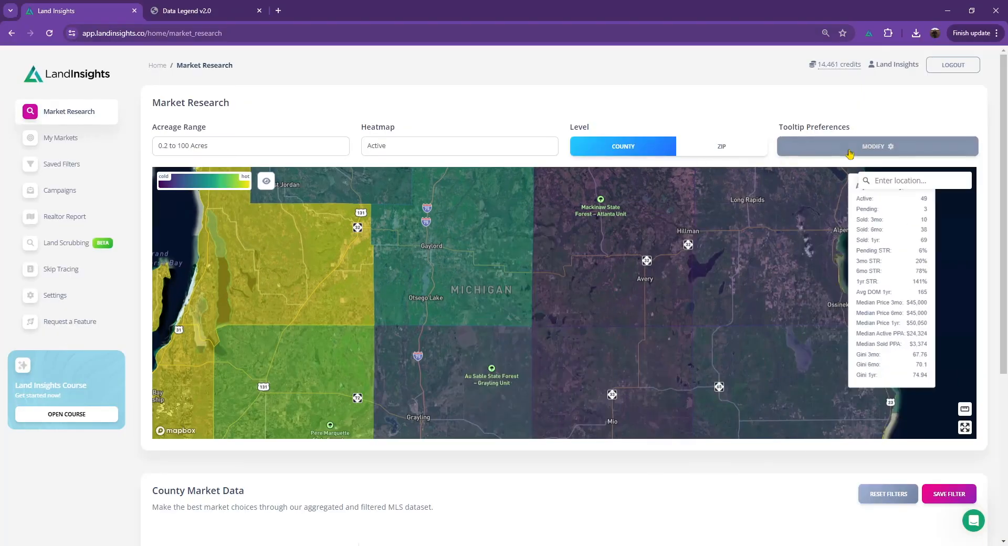
Turn off the median price, median PPA and Gini metrics in the tooltip preferences and save them
click(876, 147)
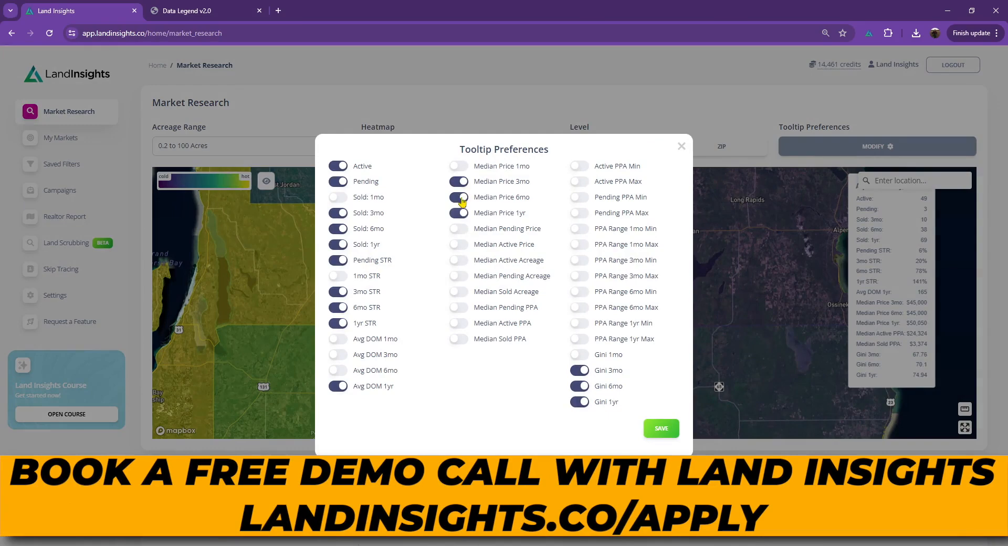
click(460, 198)
click(460, 182)
click(460, 213)
click(661, 428)
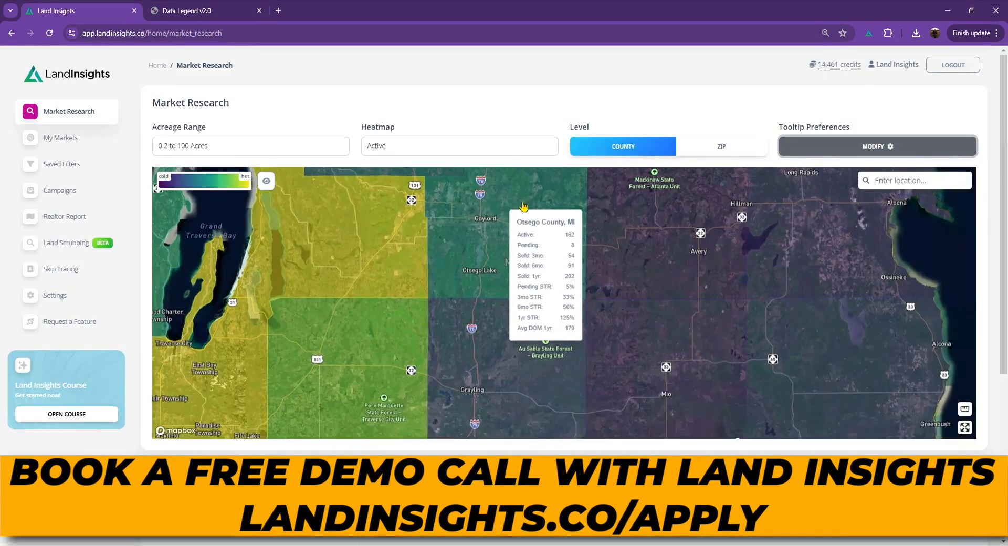
Examine the shortened statistics of counties across northern and southern Michigan, including Antrim, Cheboygan and Kent
drag(524, 207, 630, 183)
drag(501, 203, 504, 251)
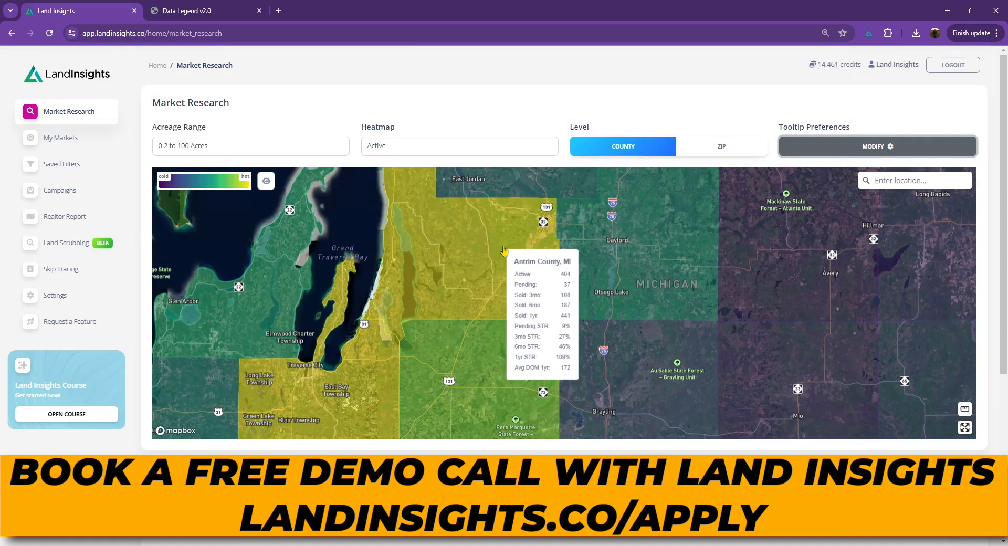
scroll(557, 299, up, 5)
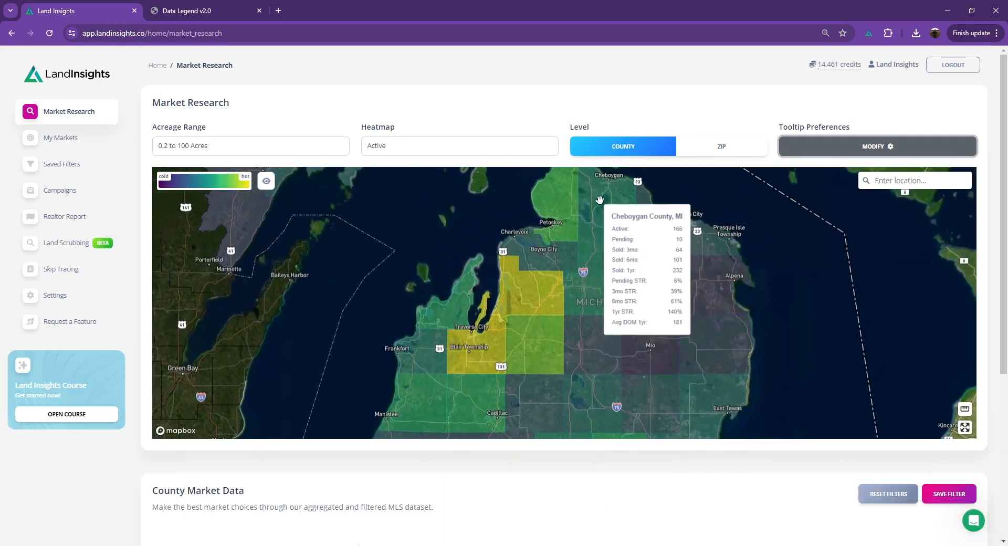
drag(607, 293, 565, 167)
drag(556, 310, 581, 186)
drag(581, 345, 585, 186)
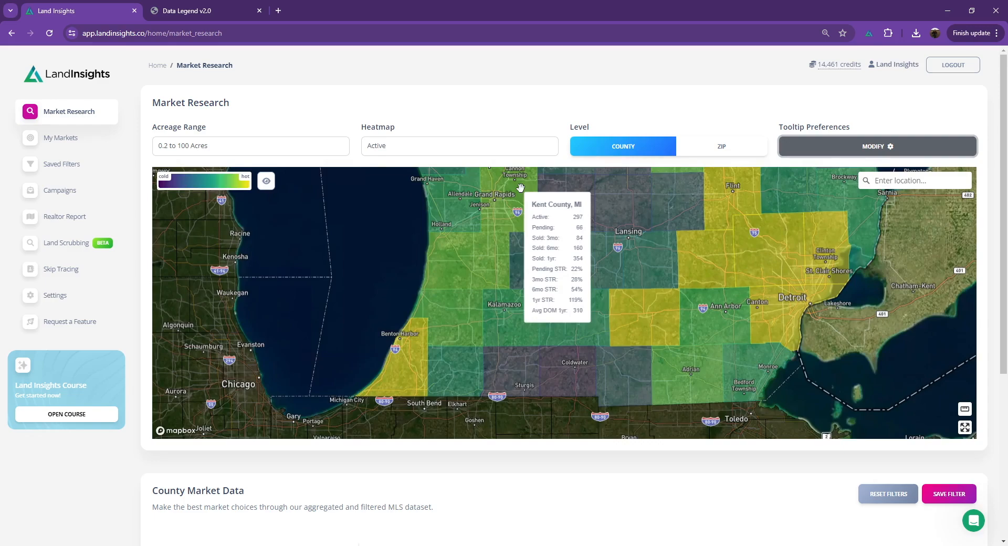
drag(521, 188, 529, 303)
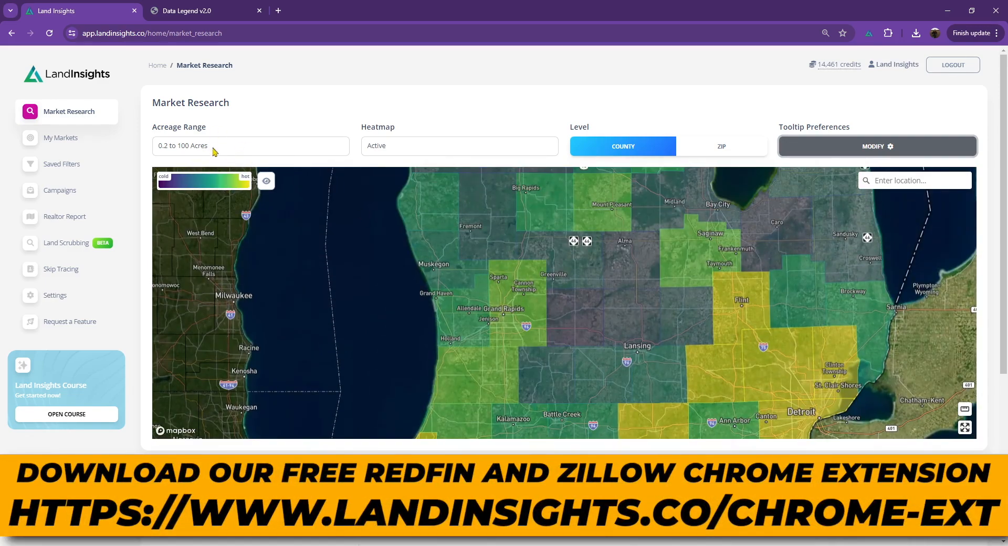
drag(616, 338, 571, 333)
scroll(572, 333, down, 2)
Set the acreage range to 5 to 10000 Acres and the heatmap metric to 1yr STR
click(250, 146)
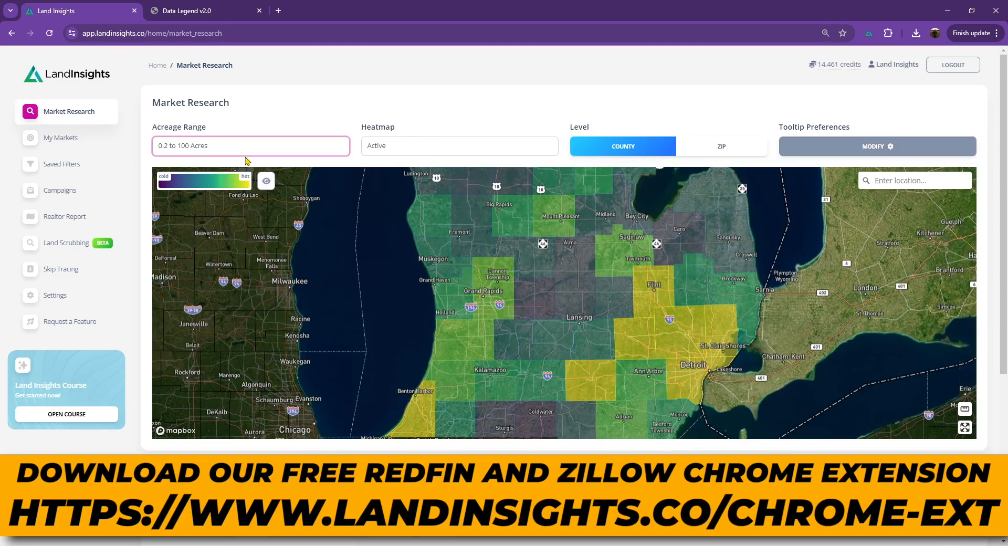
click(210, 235)
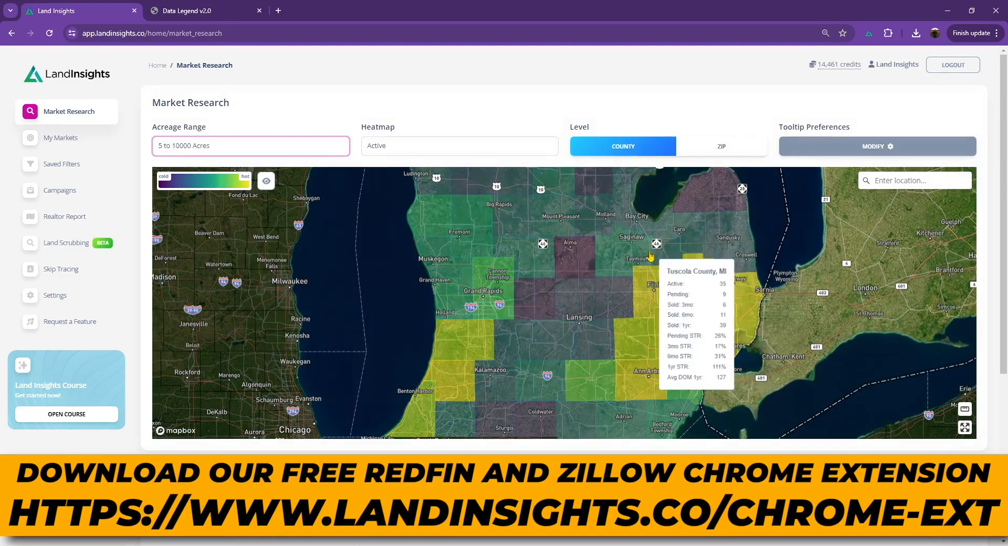
click(441, 150)
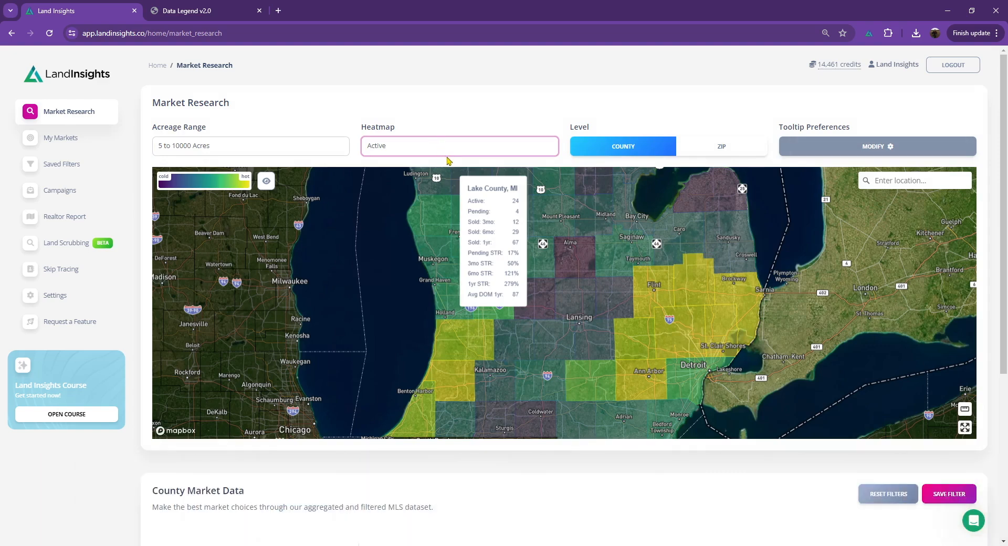
click(434, 265)
Examine the 1yr STR heatmap across Michigan and the market statistics of Ionia County
drag(592, 243, 559, 272)
scroll(558, 272, down, 3)
drag(592, 210, 598, 312)
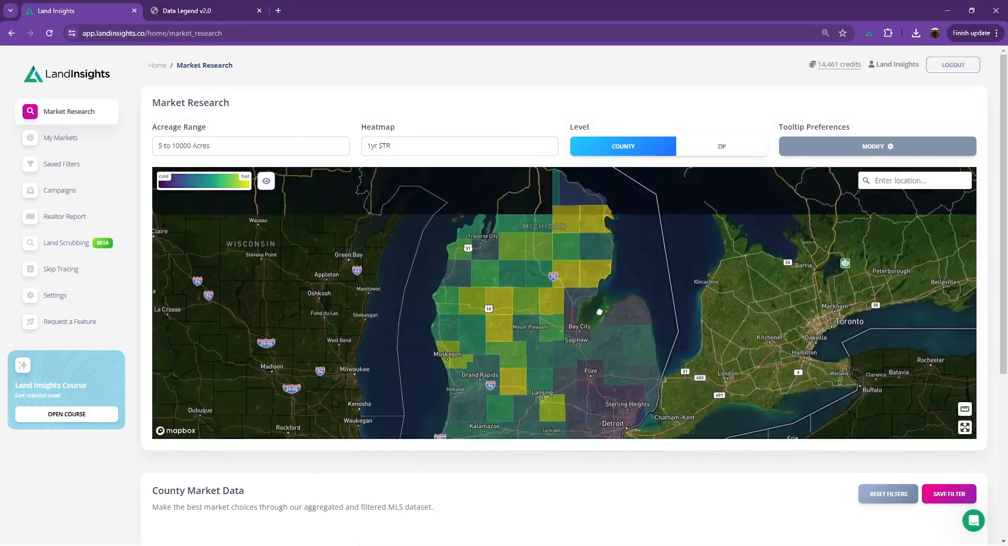
scroll(507, 358, up, 8)
drag(525, 397, 511, 231)
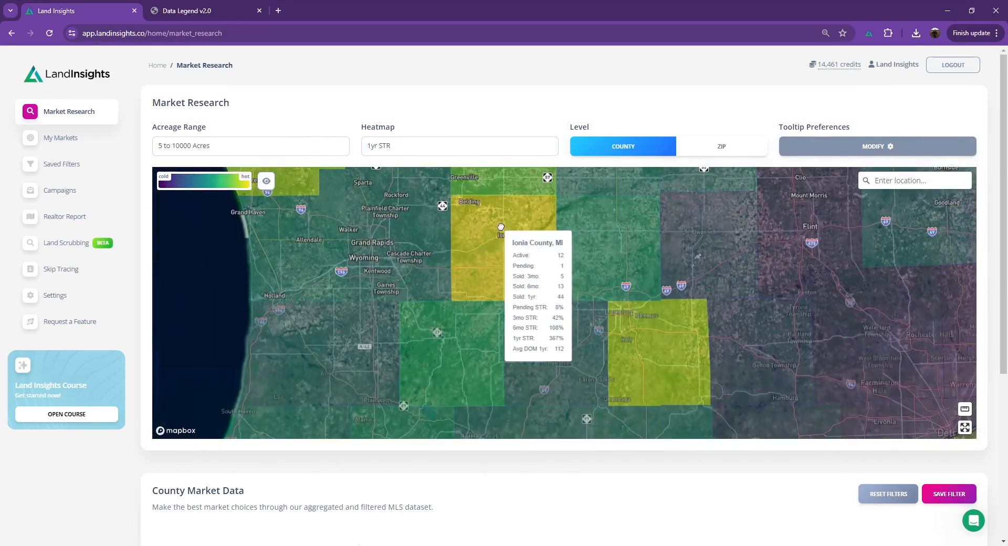
scroll(507, 237, up, 5)
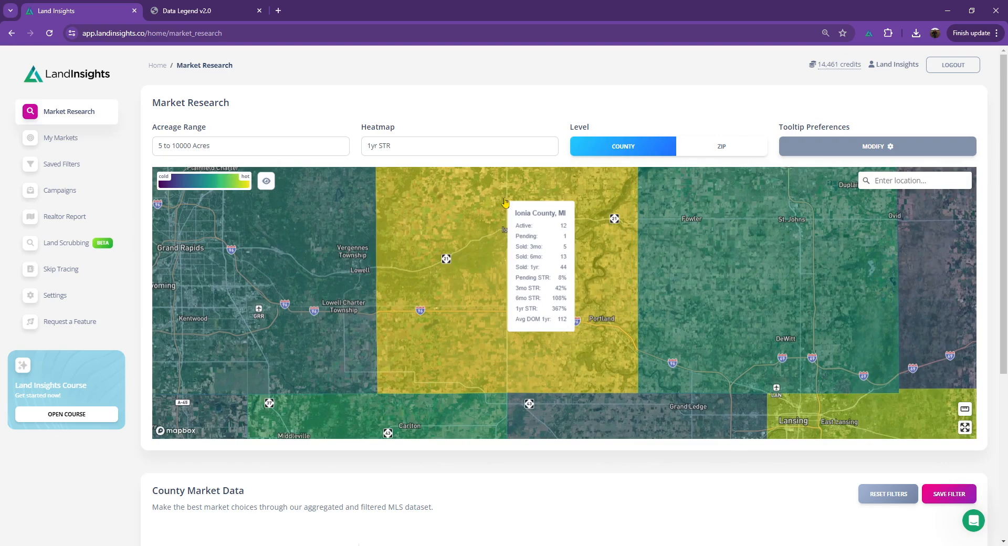
drag(505, 202, 508, 235)
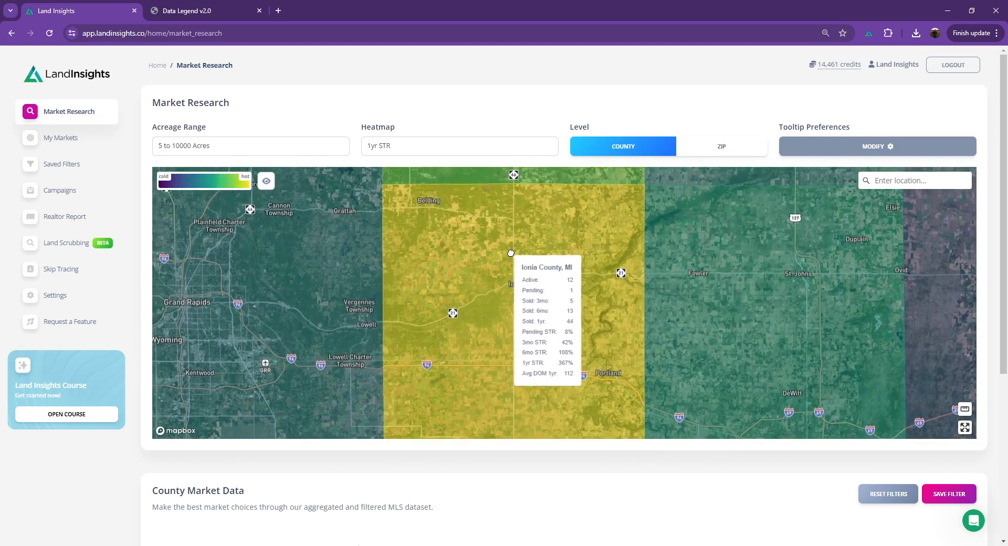
Compare Ionia County's statistics and 1yr STR colour with Kent, Clinton and Macomb counties on the map
mouse_move(539, 254)
mouse_down()
mouse_move(519, 237)
mouse_move(540, 251)
mouse_move(537, 238)
mouse_up()
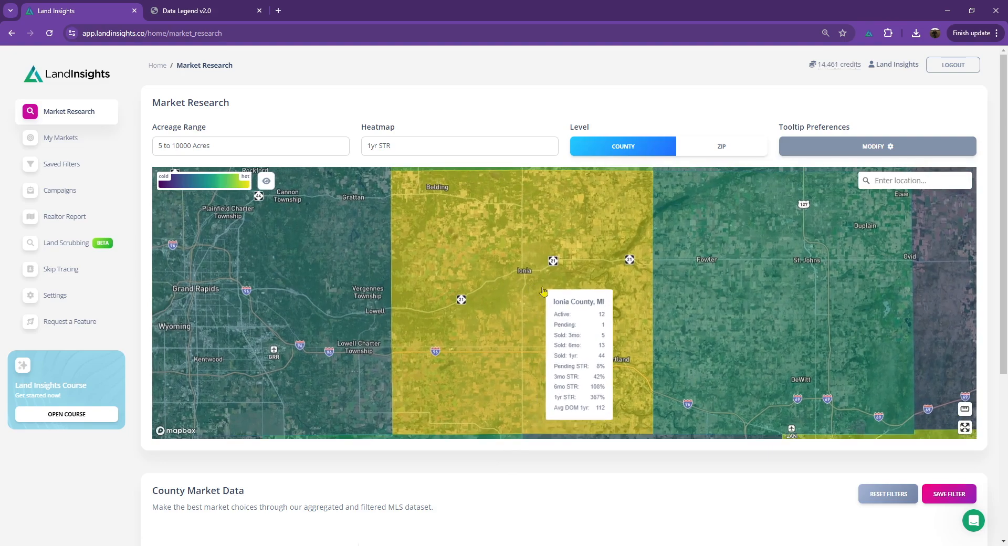
scroll(543, 292, down, 5)
drag(516, 397, 504, 339)
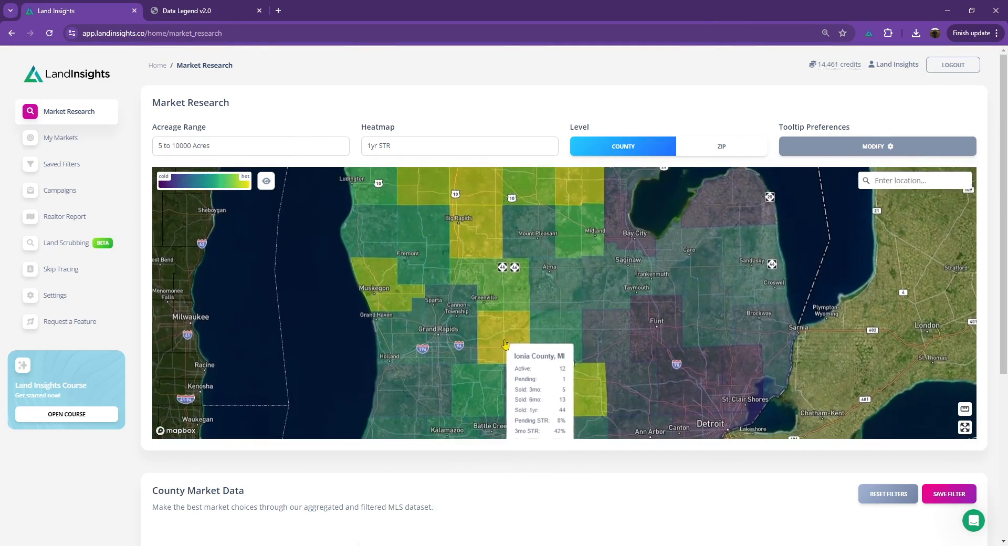
scroll(504, 339, down, 3)
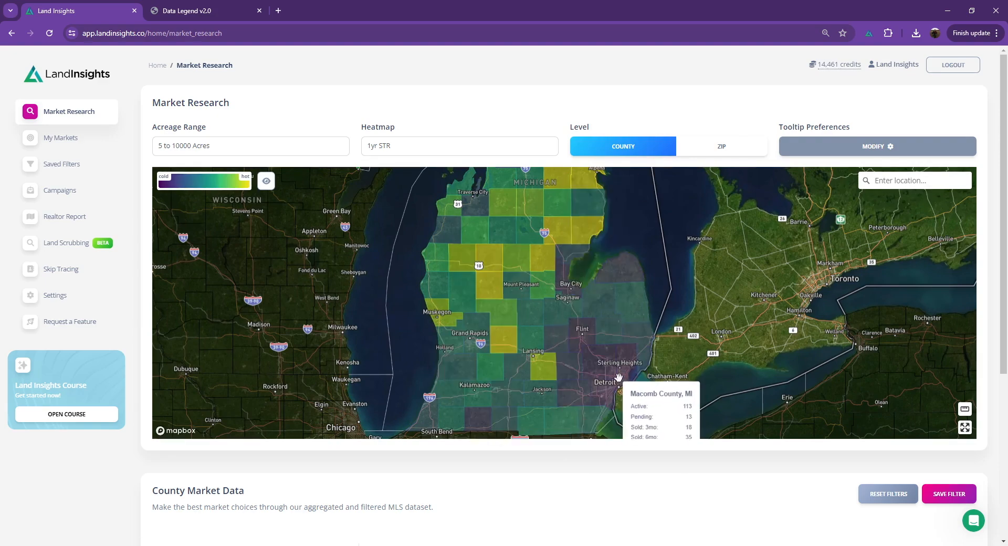
scroll(509, 331, up, 5)
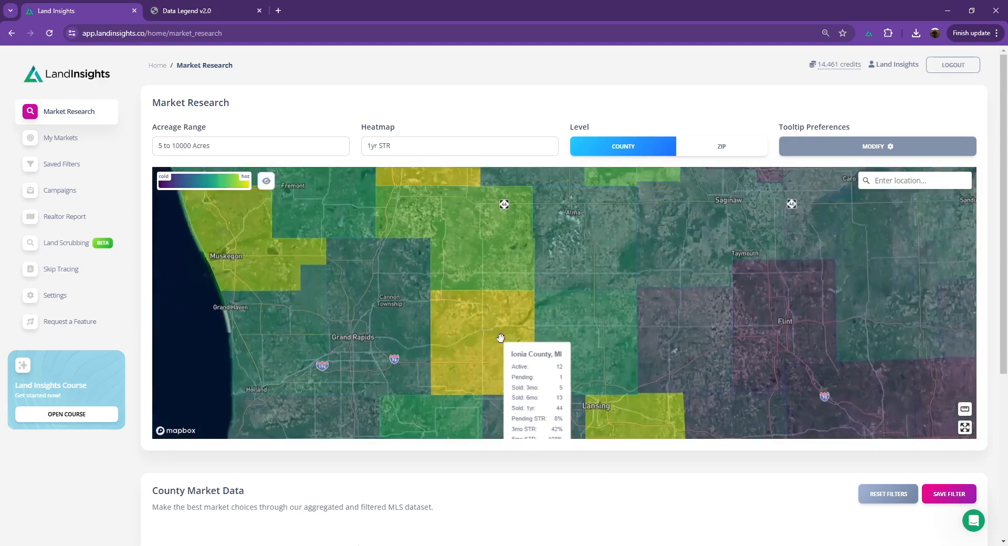
scroll(516, 326, up, 3)
drag(506, 311, 678, 272)
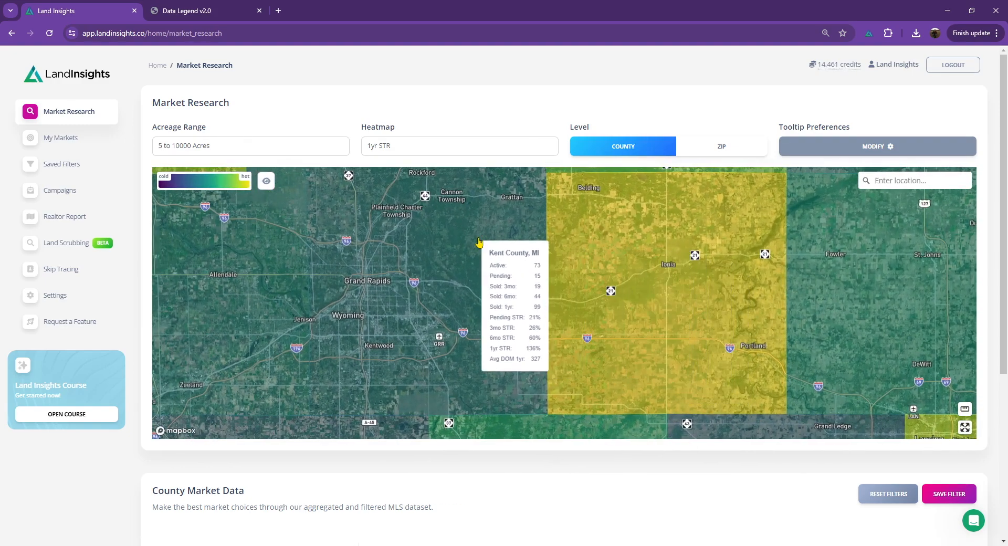
drag(697, 245, 441, 302)
drag(626, 314, 621, 263)
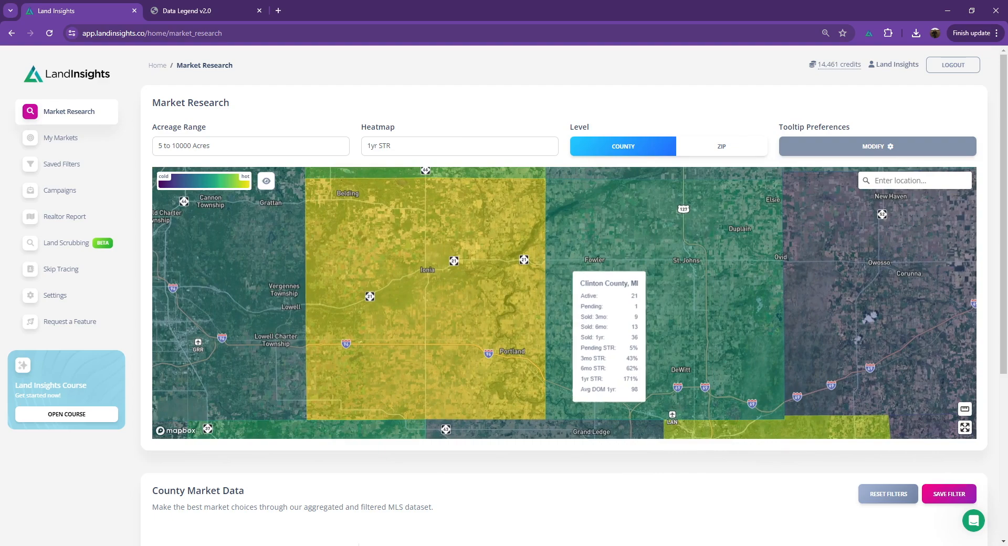
drag(609, 264, 622, 266)
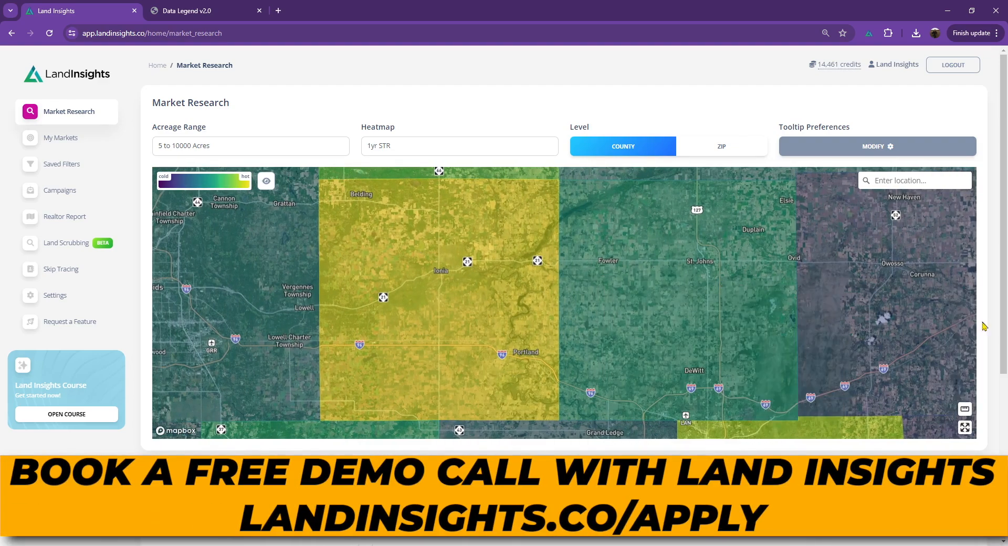
Sort the County Market Data table by 6mo STR in ascending order
scroll(987, 336, down, 5)
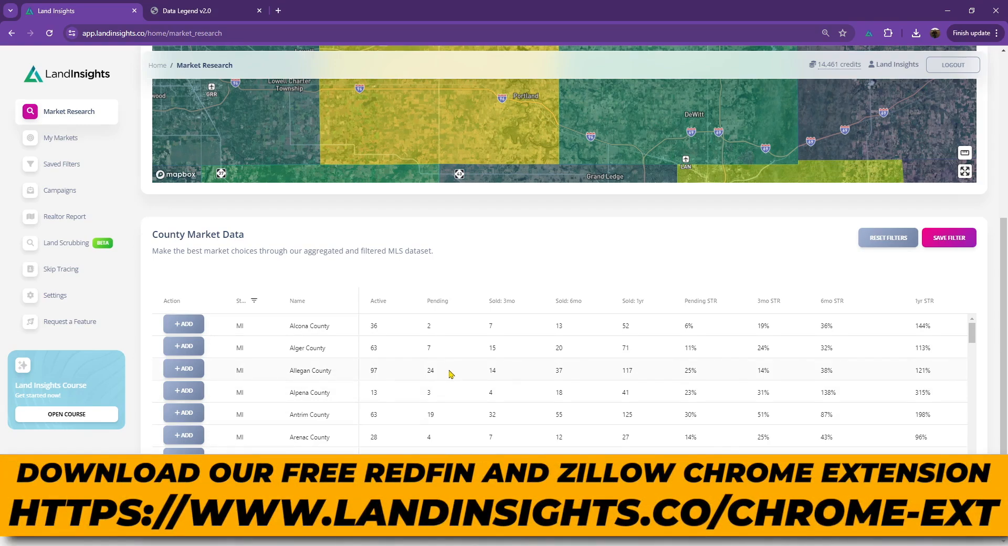
scroll(998, 294, up, 3)
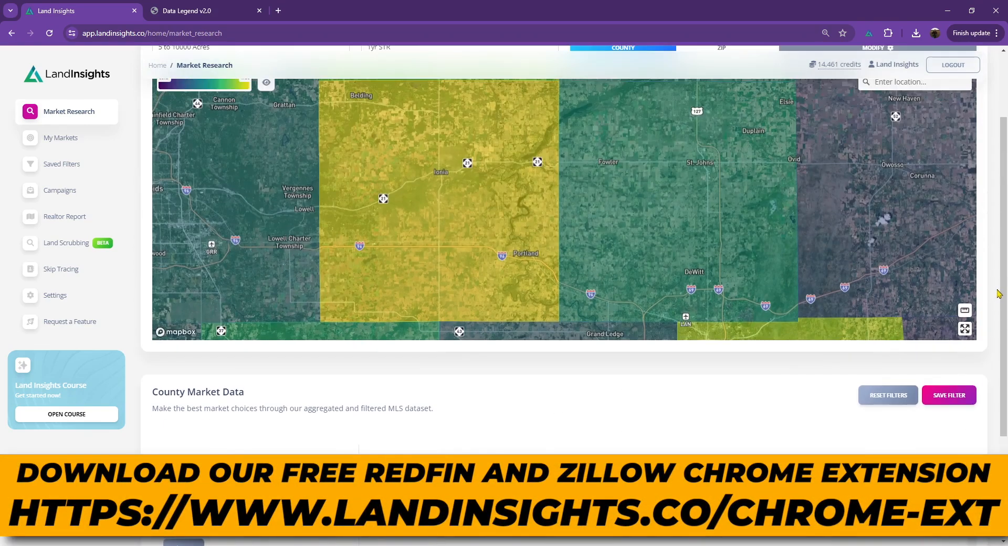
scroll(990, 324, up, 2)
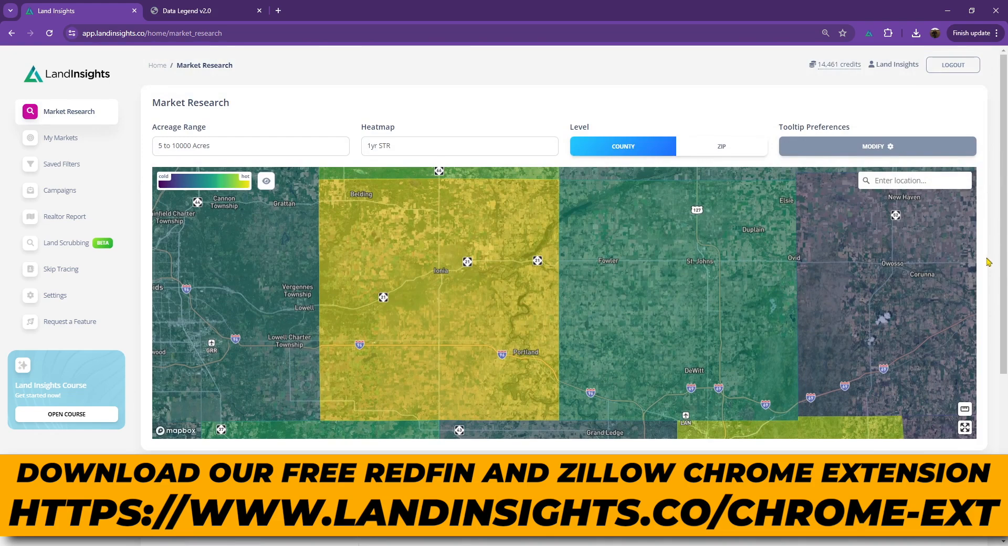
scroll(988, 261, down, 5)
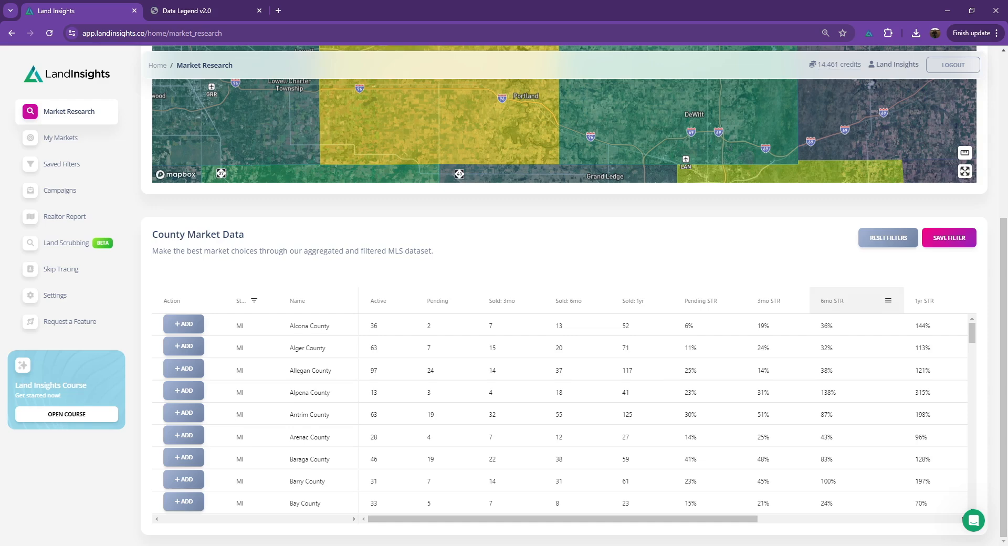
click(835, 300)
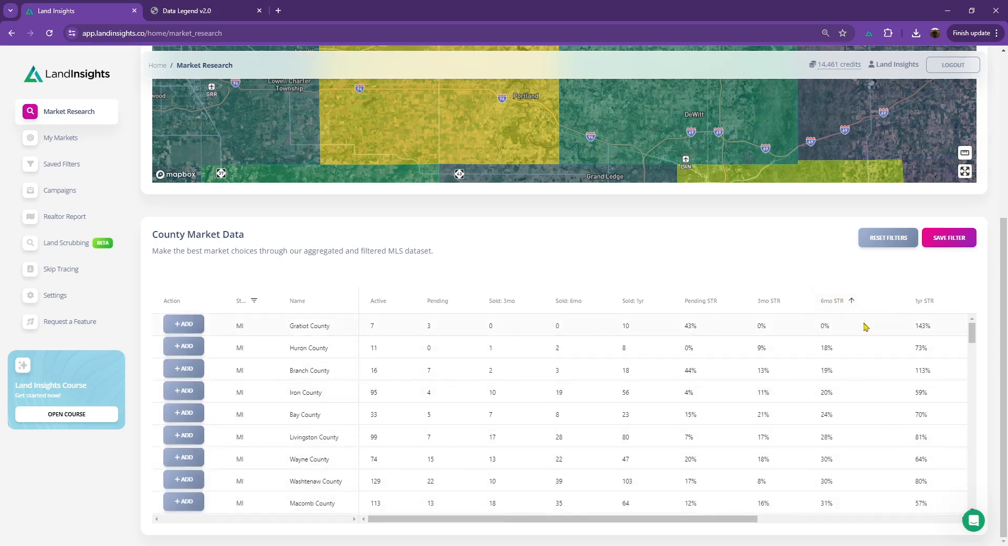
scroll(866, 315, up, 1)
scroll(848, 325, down, 1)
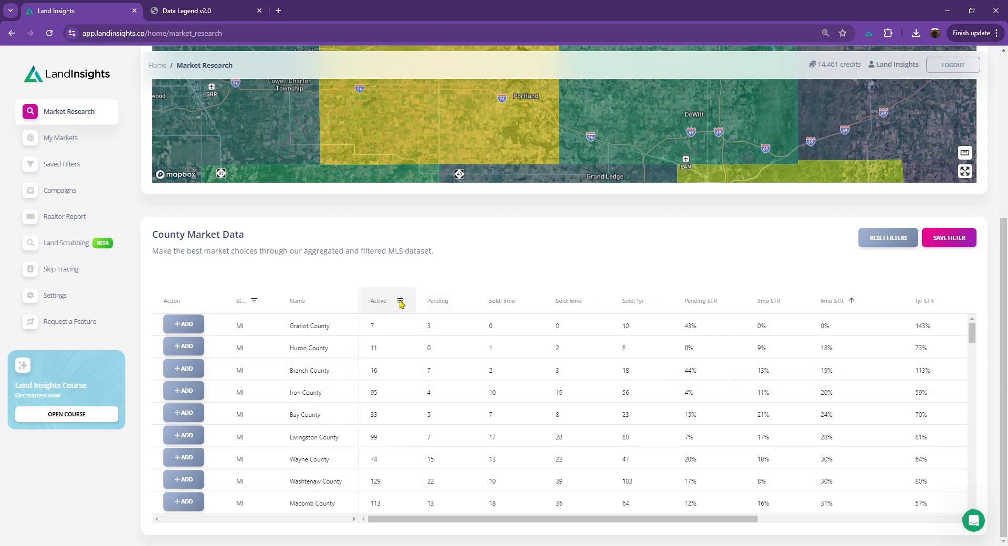
Filter the Active column to counties with values greater than or equal to 20
click(400, 302)
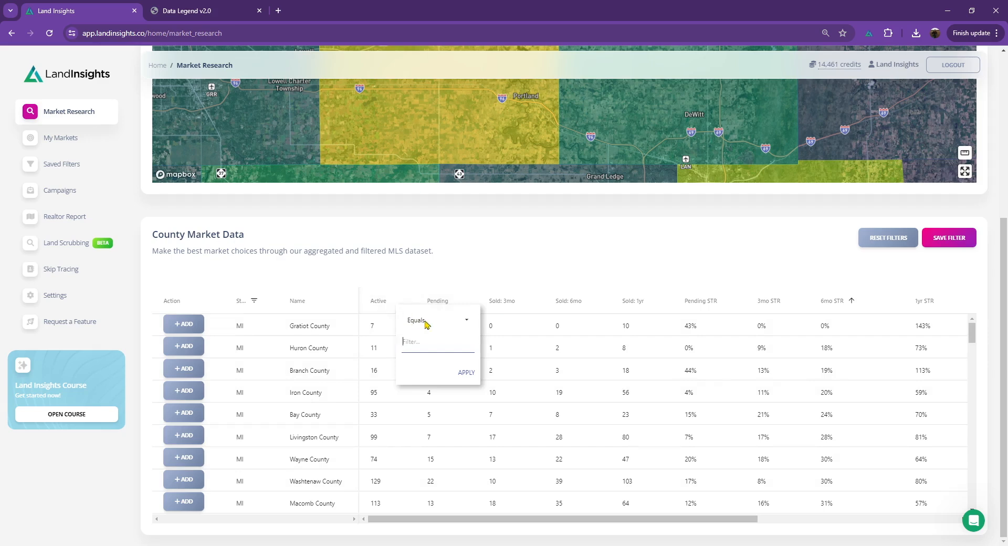
click(556, 251)
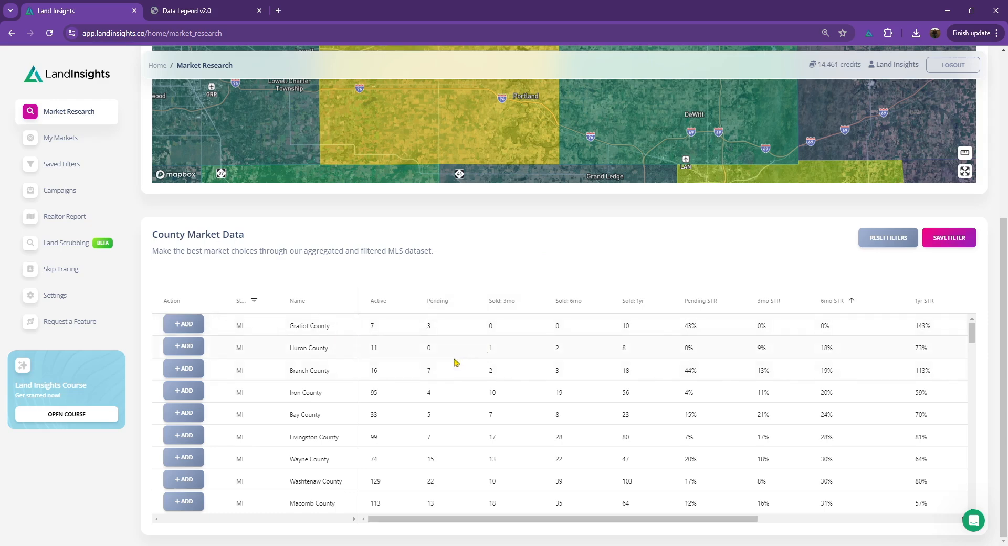
click(409, 302)
click(437, 322)
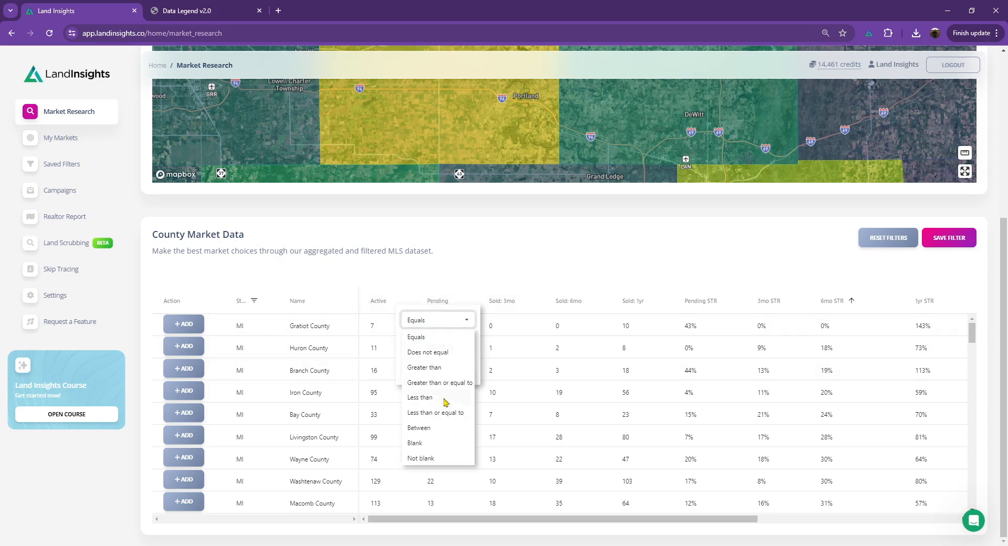
click(439, 382)
text(20)
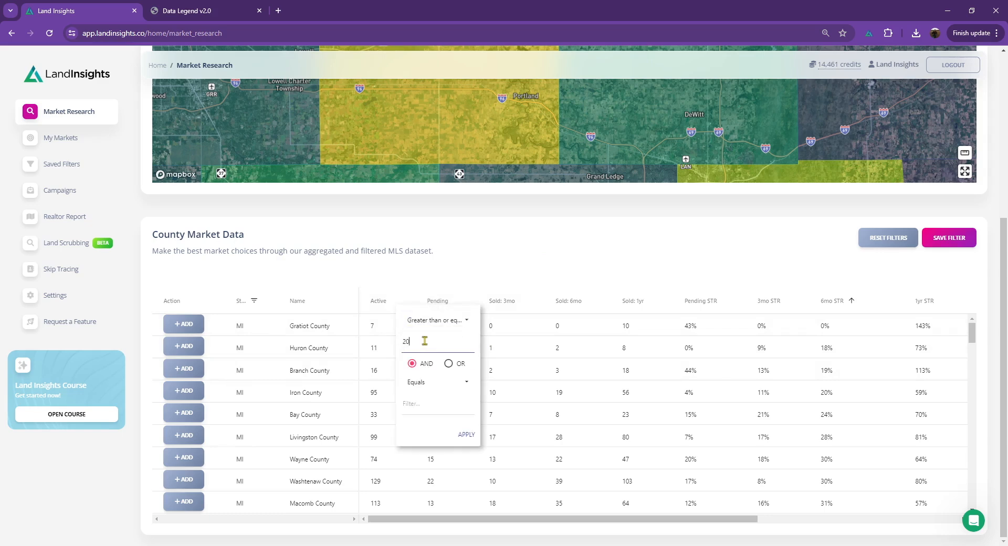
click(473, 437)
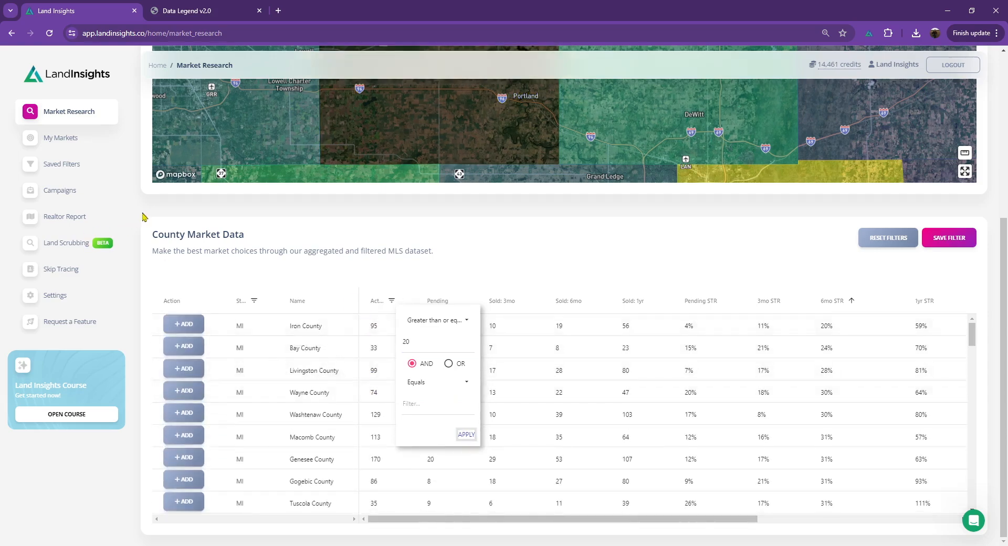
Examine the filtered 1yr STR heatmap across Michigan, including Ionia, Clinton and Calhoun counties
scroll(132, 220, up, 4)
drag(487, 207, 631, 215)
scroll(631, 216, down, 6)
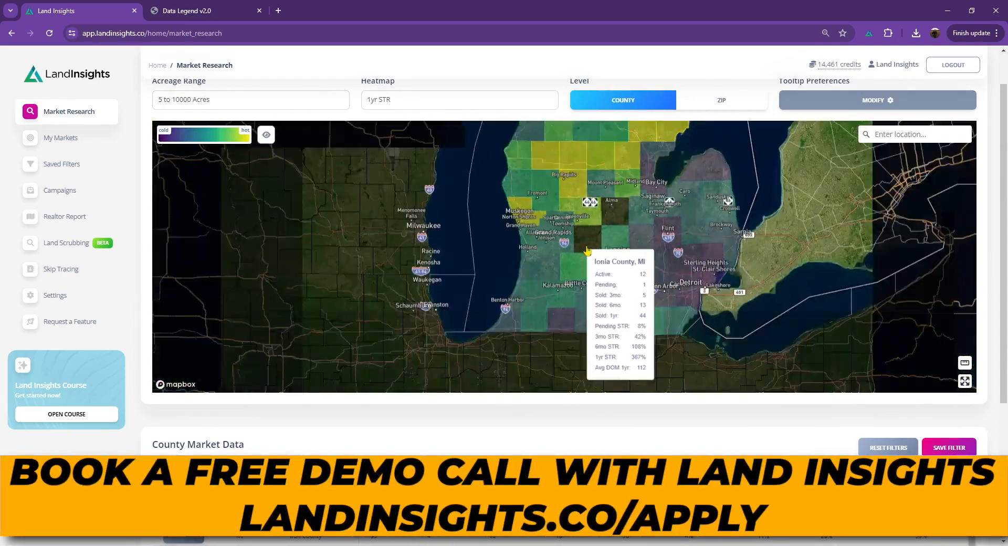
scroll(587, 251, down, 3)
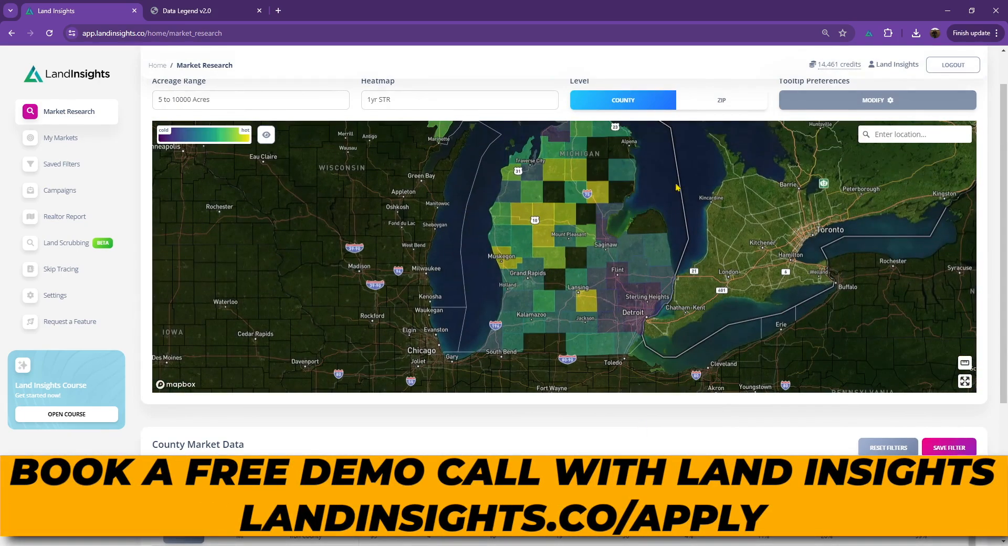
scroll(583, 305, up, 4)
drag(566, 343, 566, 309)
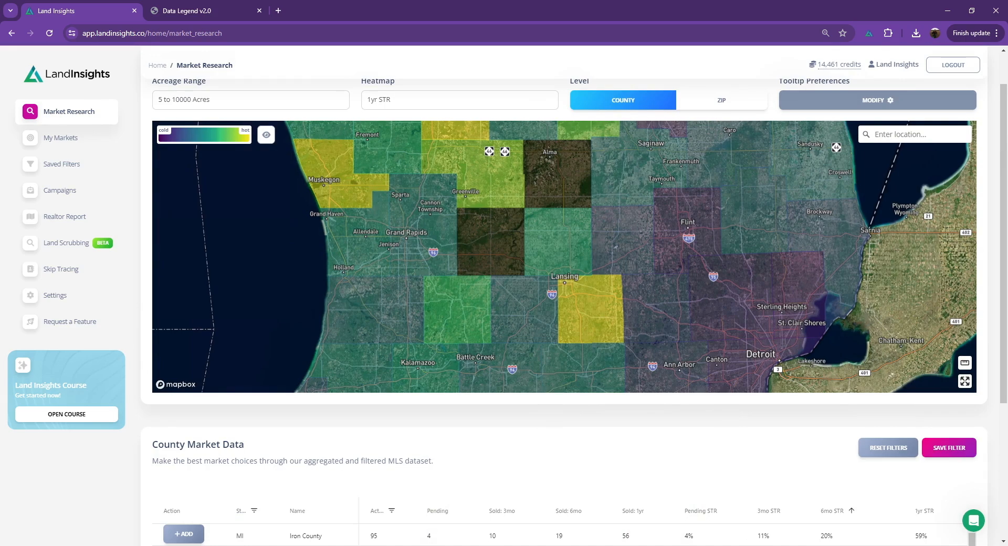
scroll(565, 315, down, 3)
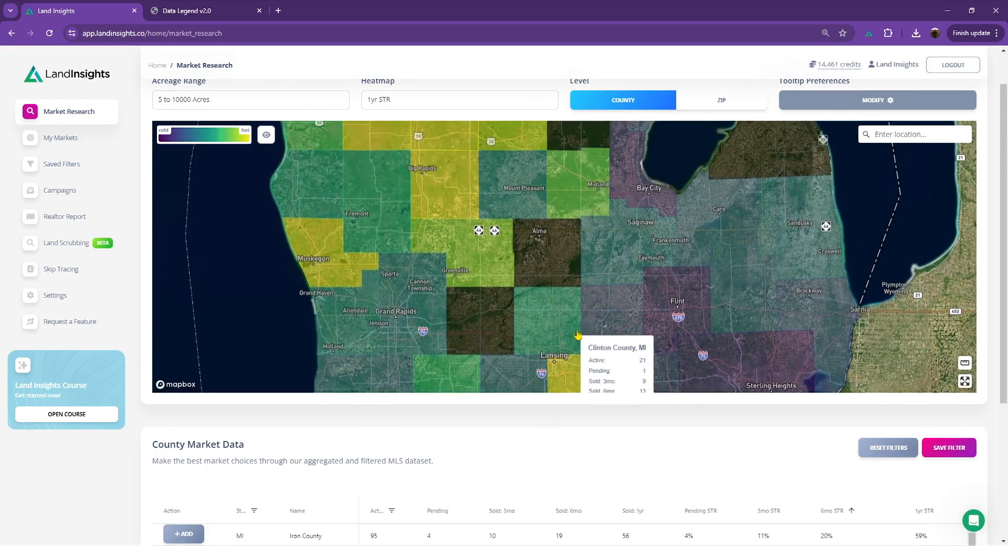
scroll(566, 320, down, 2)
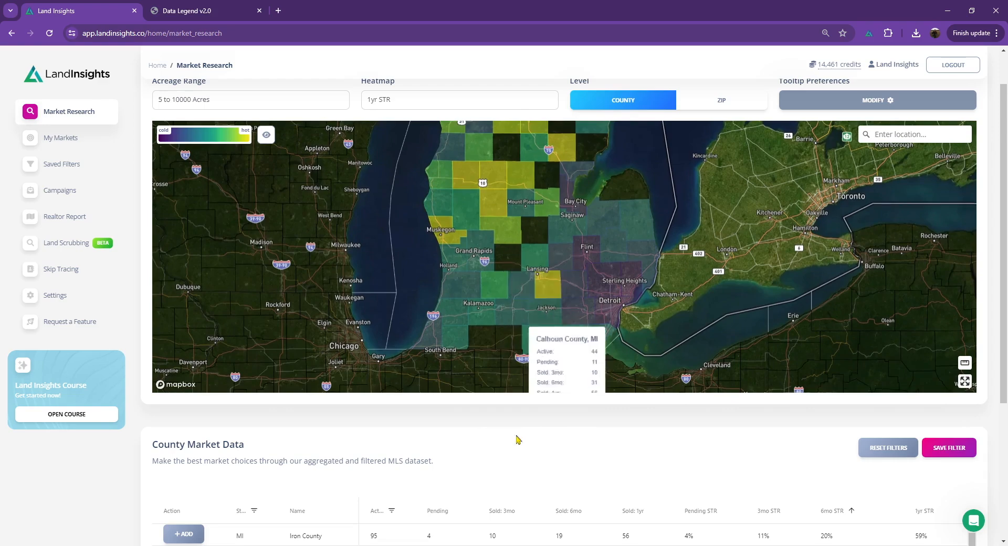
Review the filtered county table against the heatmap and check the Active column's filter condition
scroll(472, 418, down, 4)
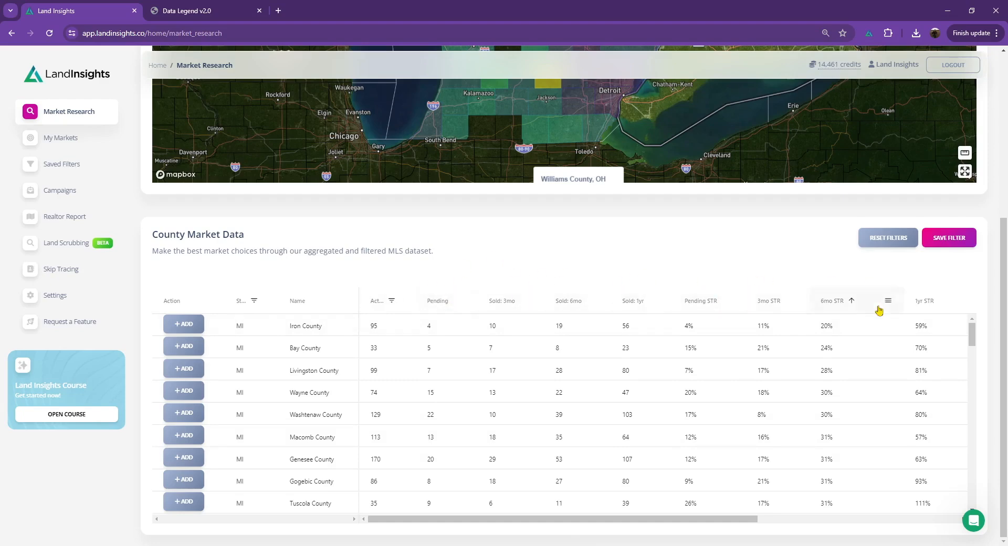
scroll(992, 313, up, 3)
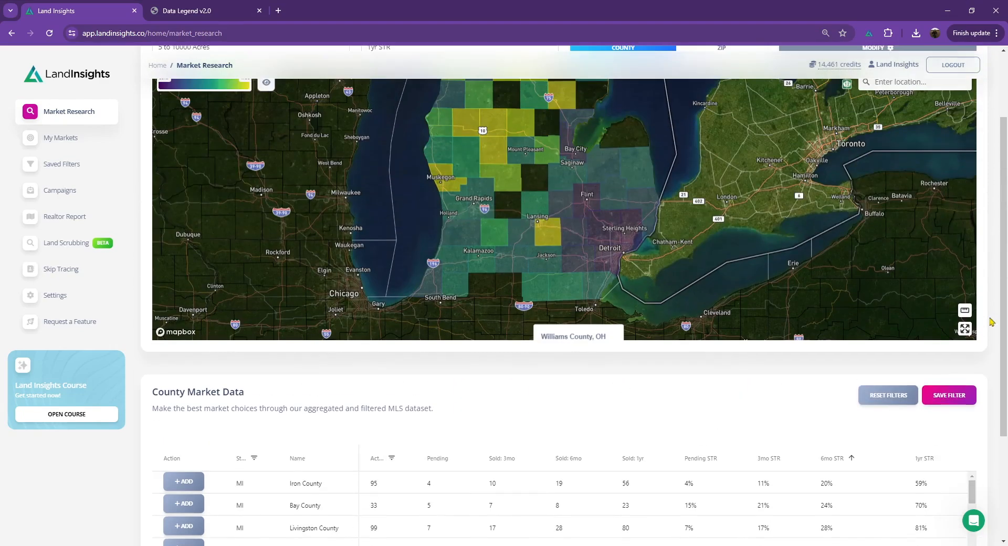
scroll(991, 321, up, 2)
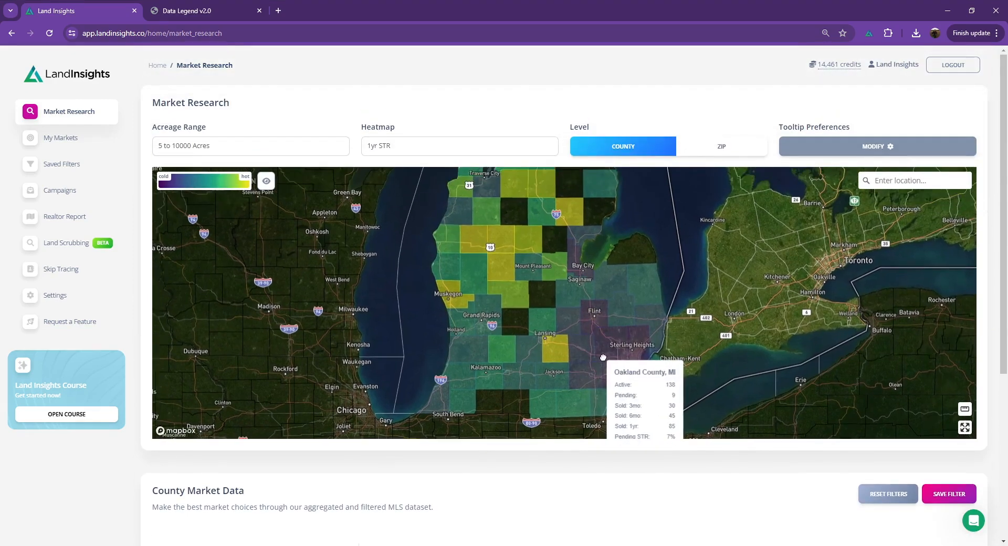
scroll(604, 358, down, 2)
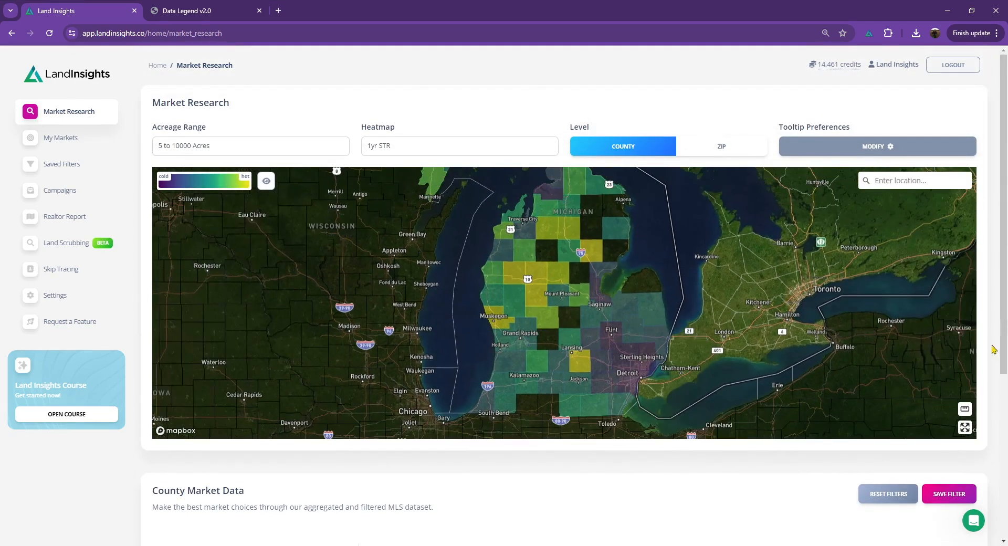
scroll(994, 349, down, 5)
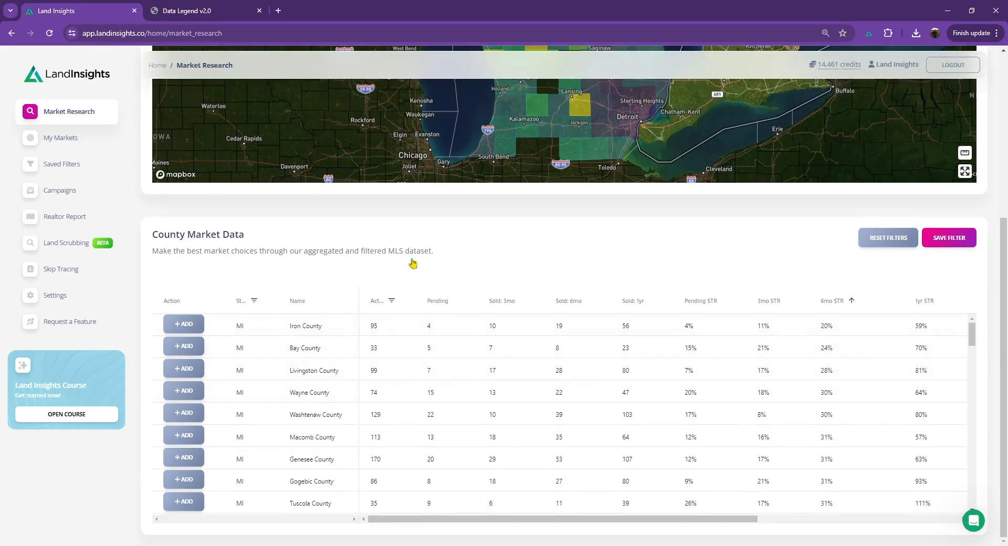
click(405, 301)
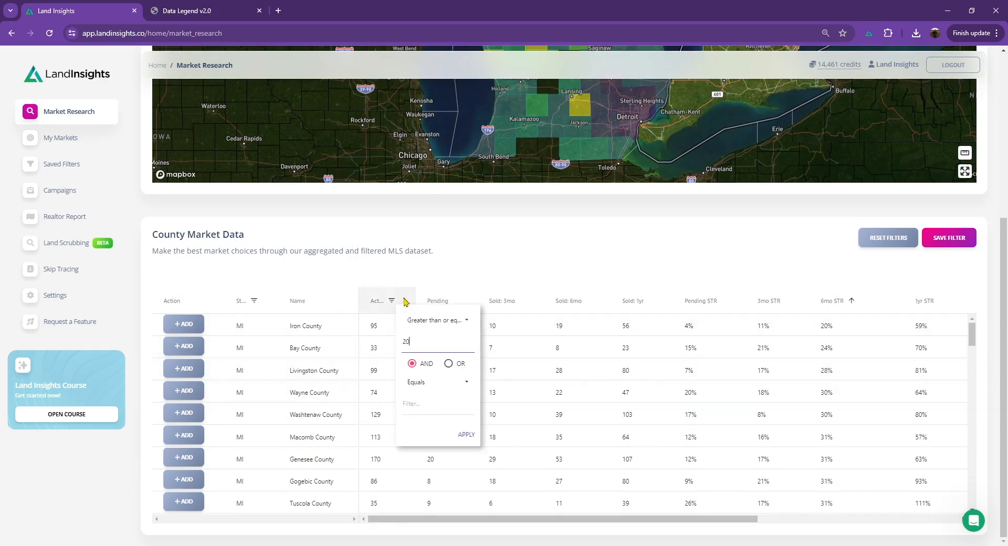
click(512, 242)
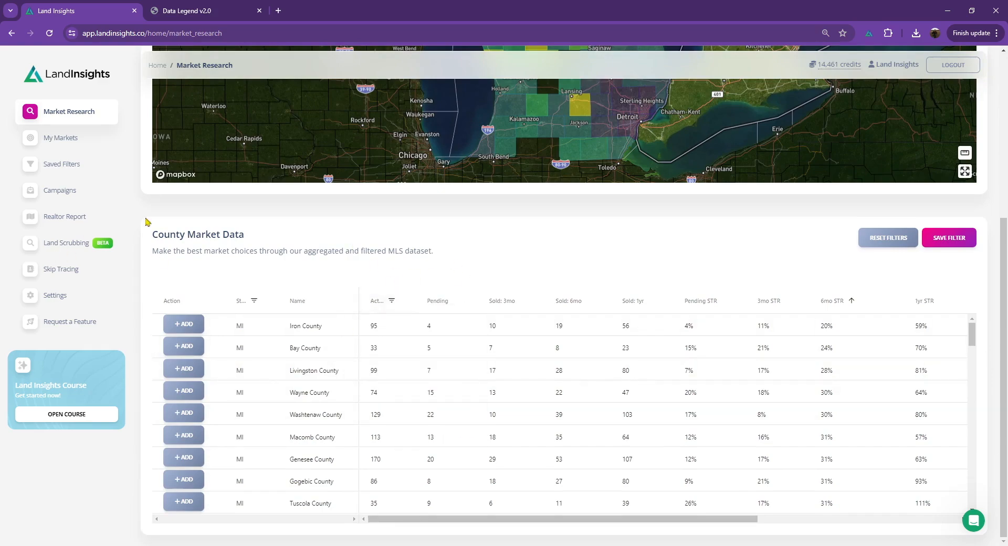
Inspect the counties excluded from the heatmap, such as Gratiot County, and return to the county table
scroll(147, 221, up, 4)
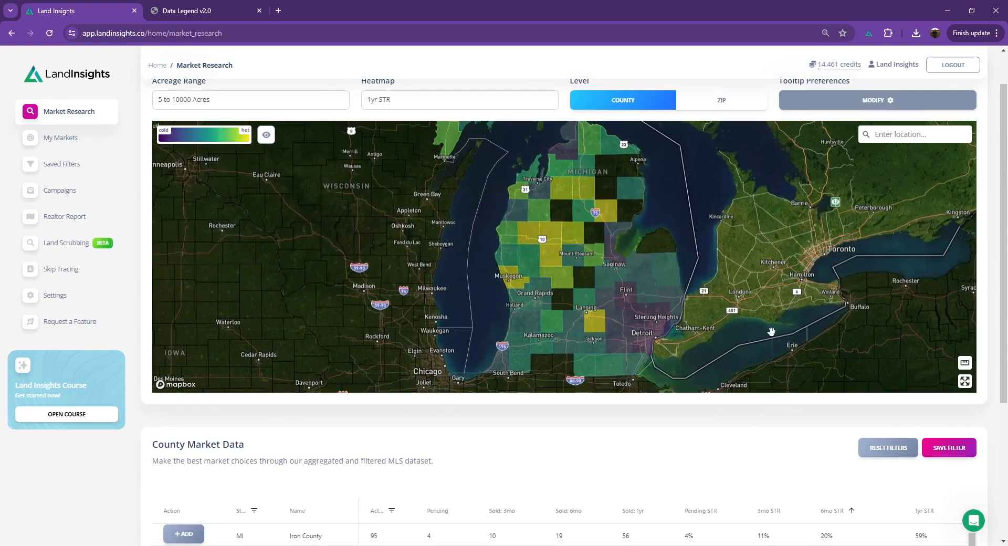
scroll(990, 307, down, 3)
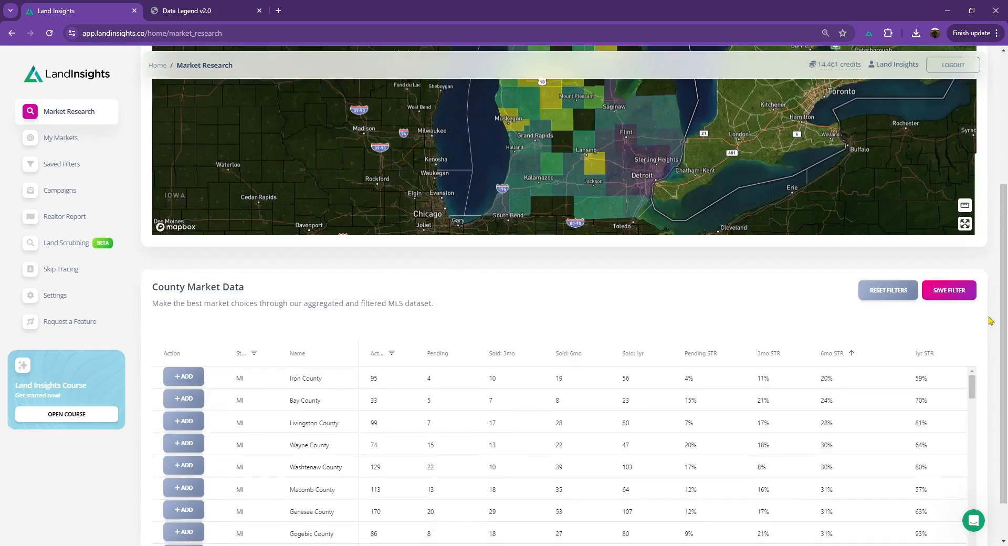
scroll(990, 321, down, 1)
scroll(990, 321, up, 4)
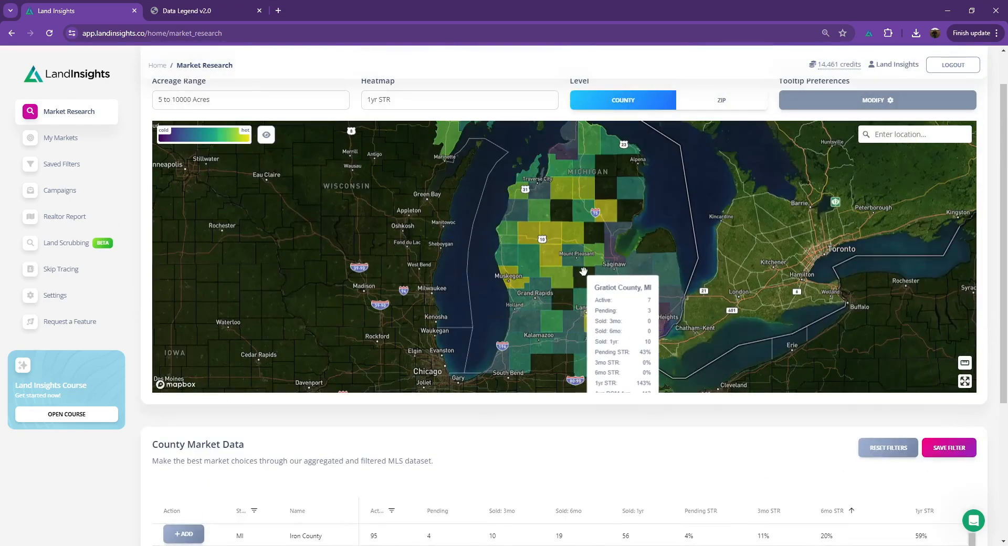
drag(561, 297, 560, 227)
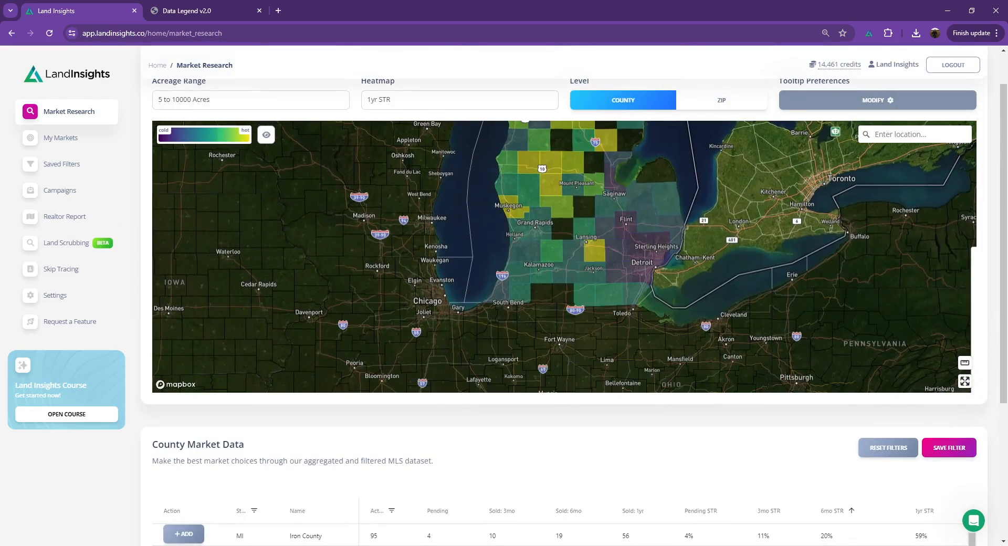
scroll(986, 334, down, 3)
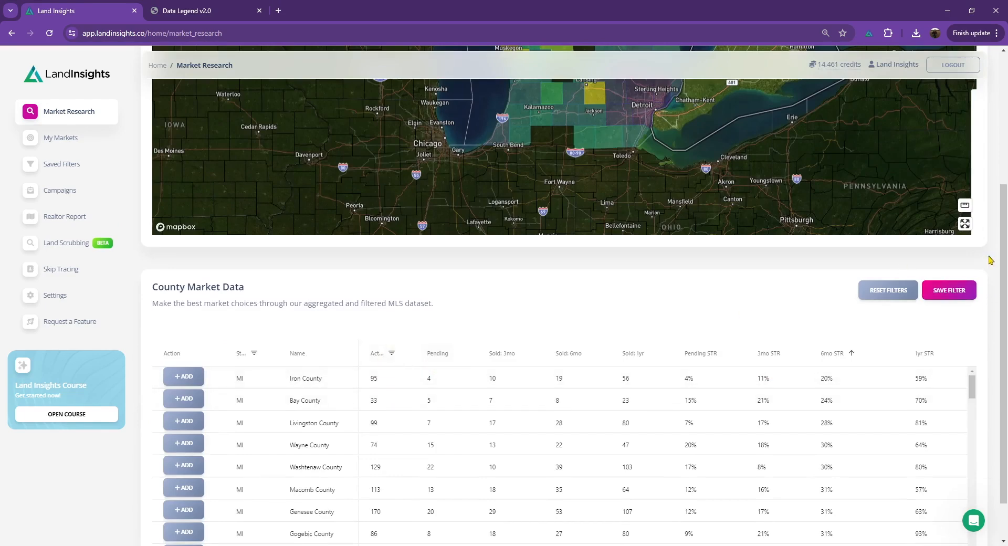
Filter the Sold: 3mo column to counties with values greater than or equal to 10 and review the remaining counties
scroll(997, 300, down, 1)
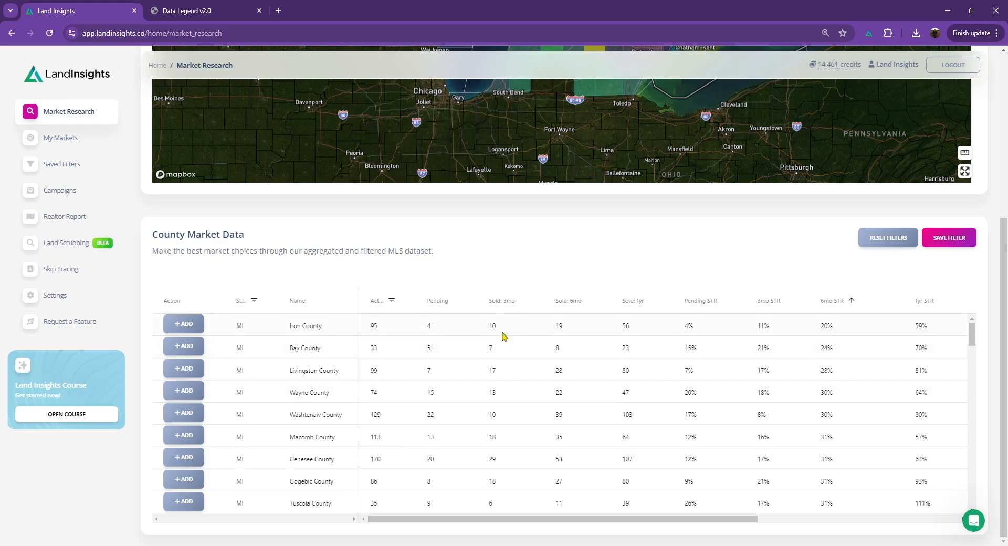
click(529, 302)
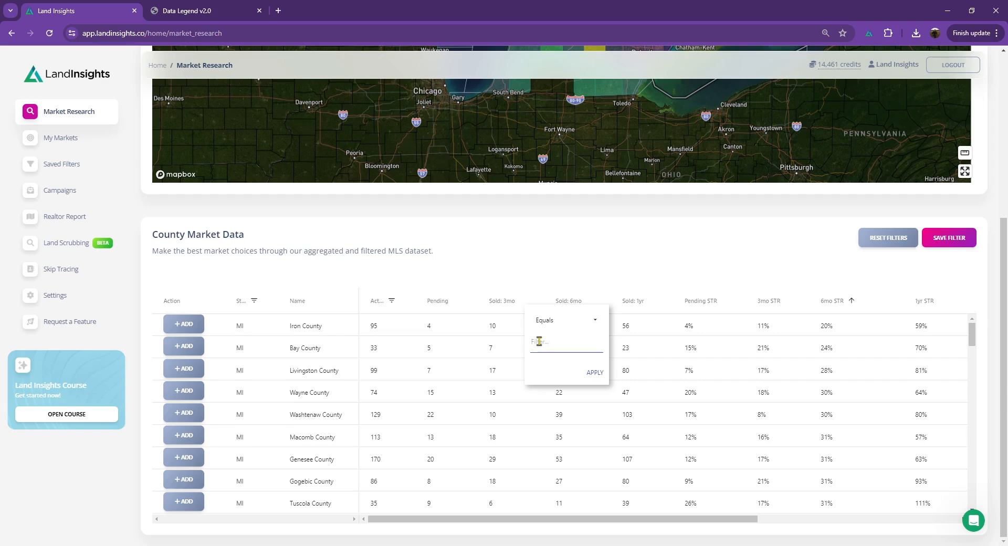
click(554, 325)
click(561, 384)
click(543, 341)
text(10)
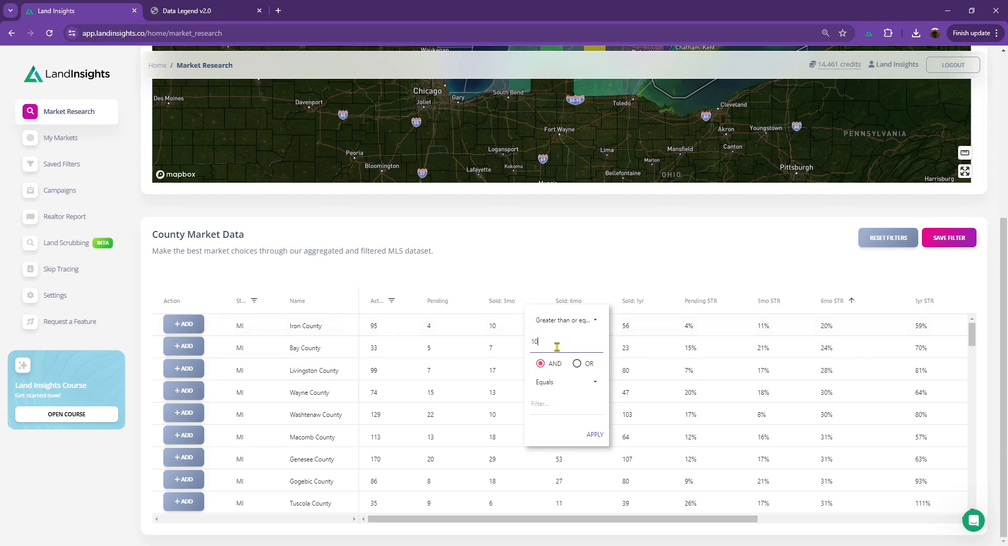
click(594, 434)
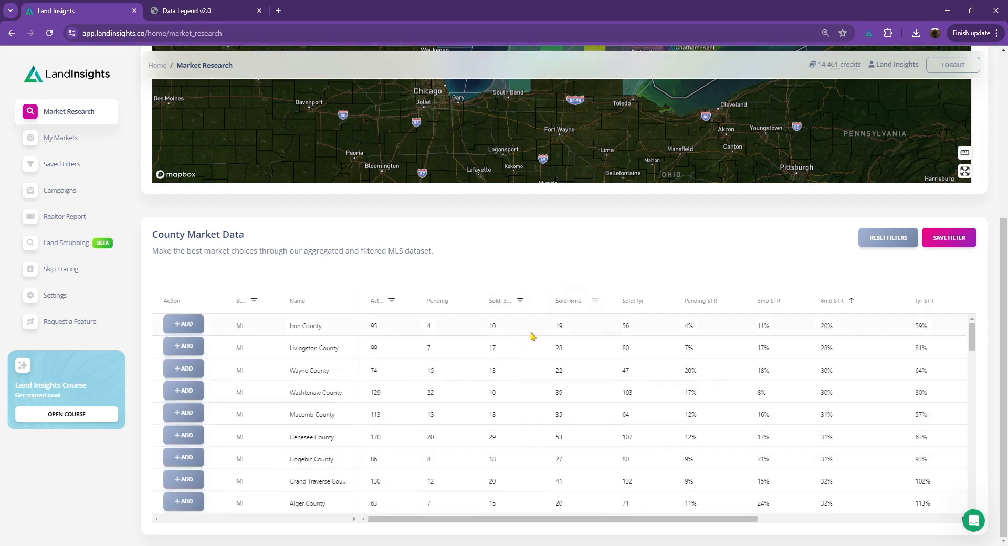
scroll(529, 395, down, 3)
scroll(519, 407, up, 3)
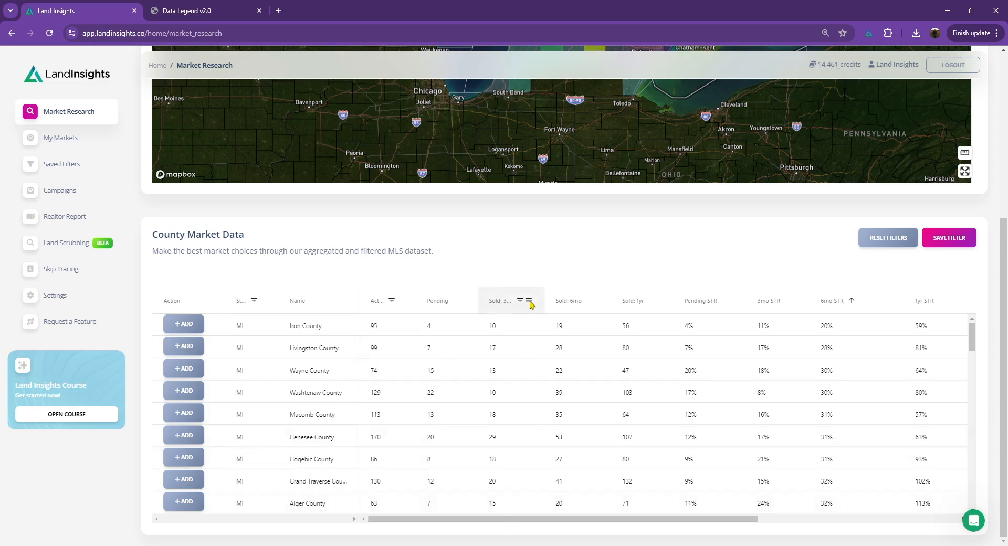
Remove the filter value from the Sold: 3mo column and apply the change
click(530, 302)
drag(550, 340, 492, 342)
key(BackSpace)
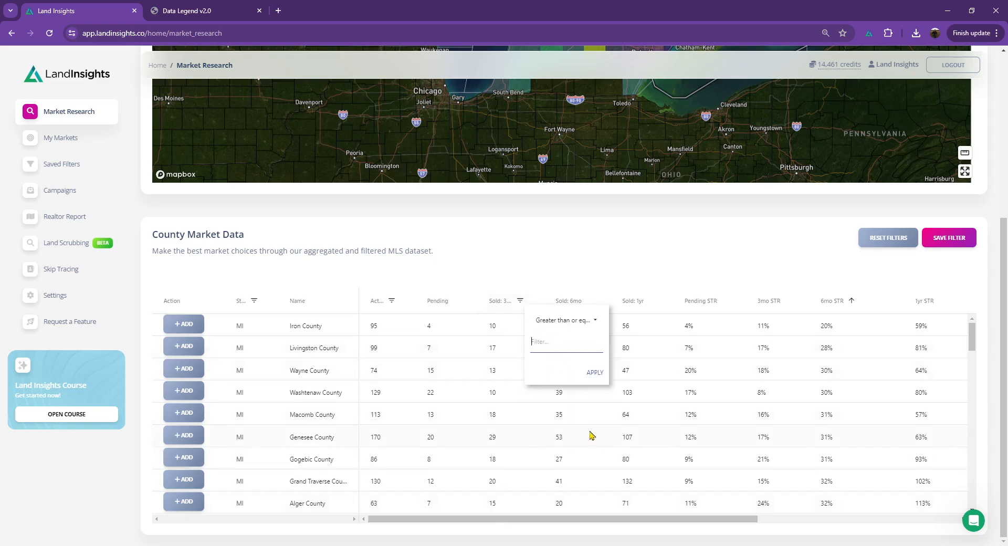
click(595, 373)
click(546, 239)
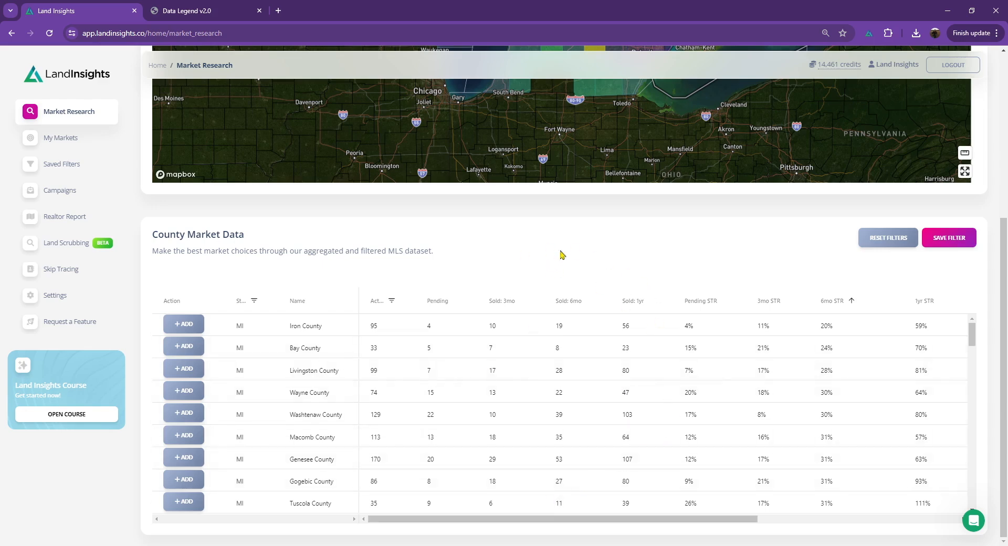
Examine the county table's columns from Sold: 3mo through Out Of State and compare them with the heatmap
drag(653, 519, 791, 521)
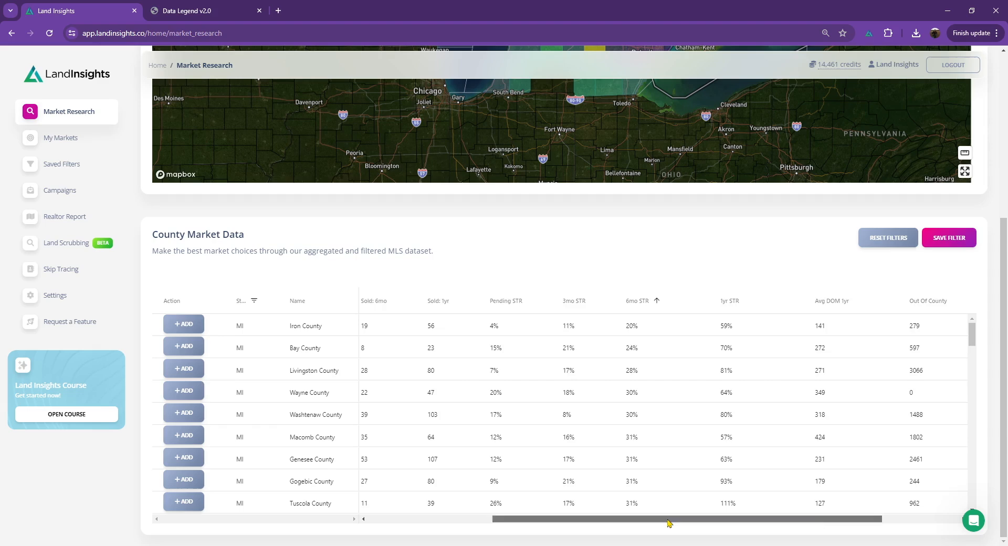
drag(668, 520, 591, 520)
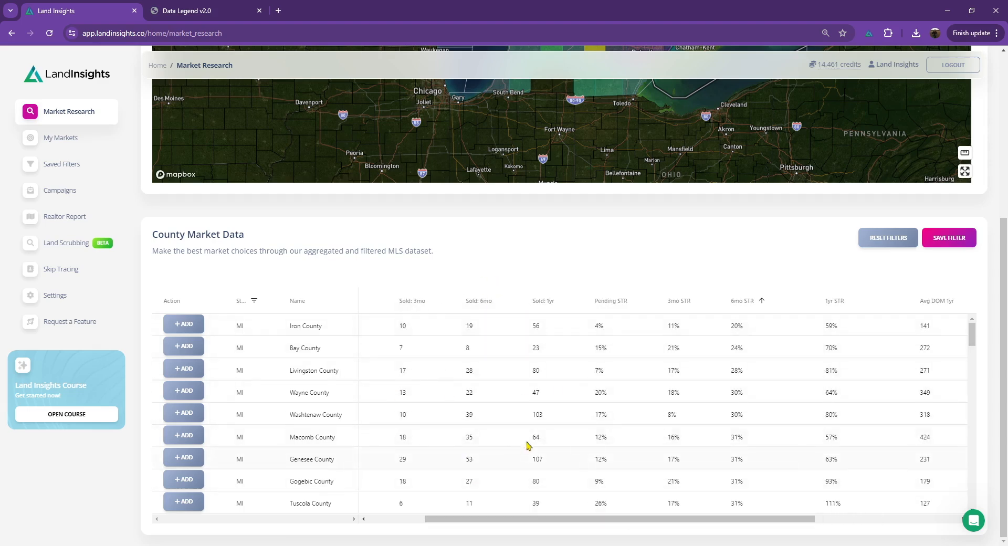
drag(515, 520, 601, 521)
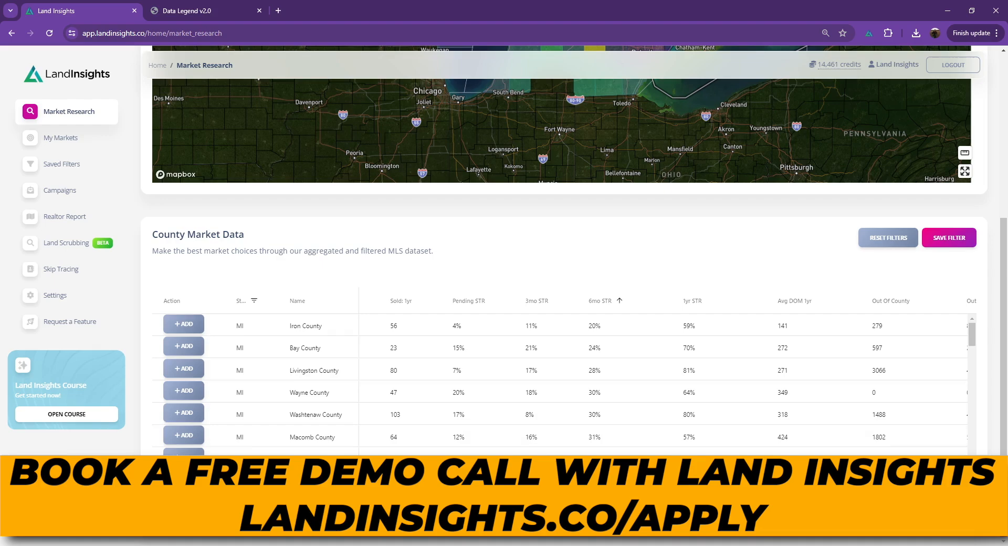
drag(601, 521, 633, 520)
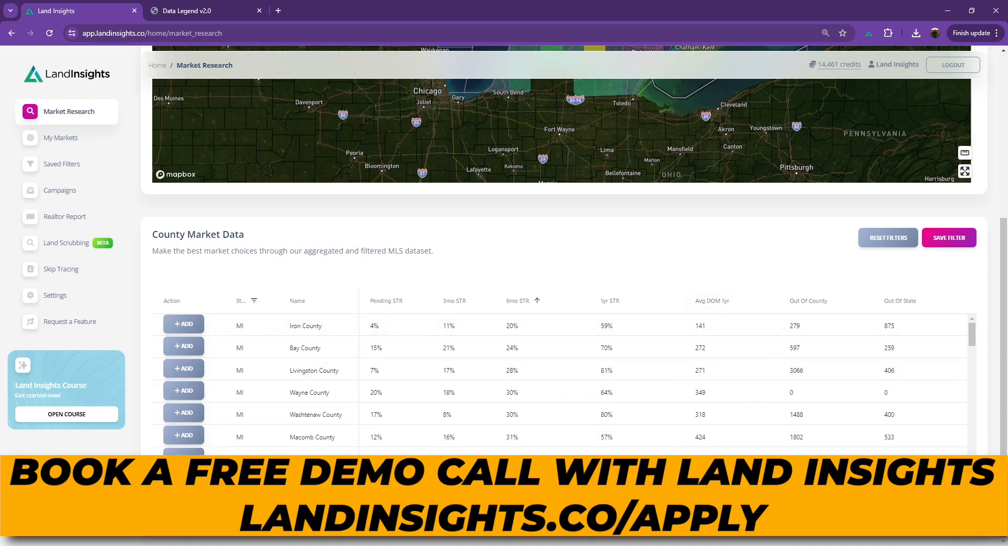
scroll(620, 332, up, 5)
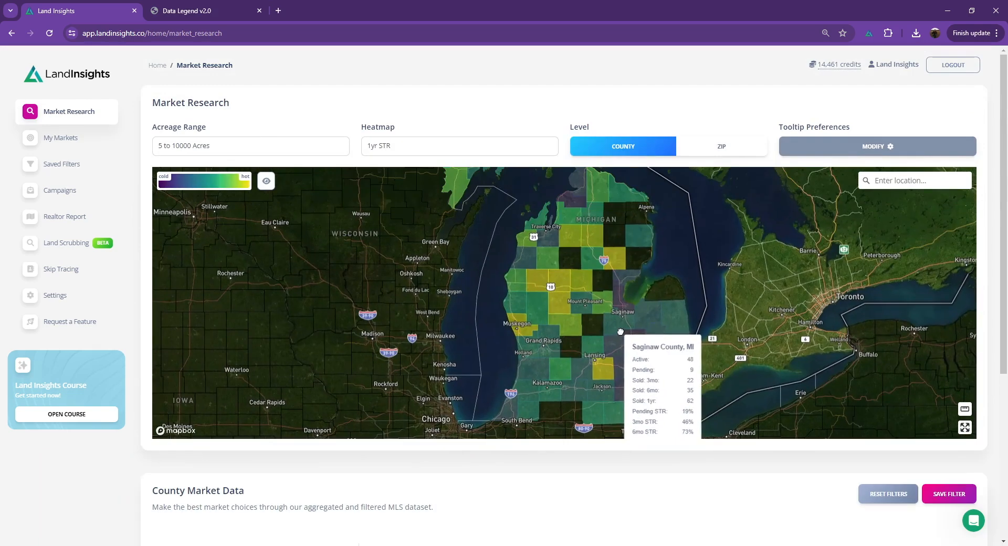
scroll(969, 399, down, 5)
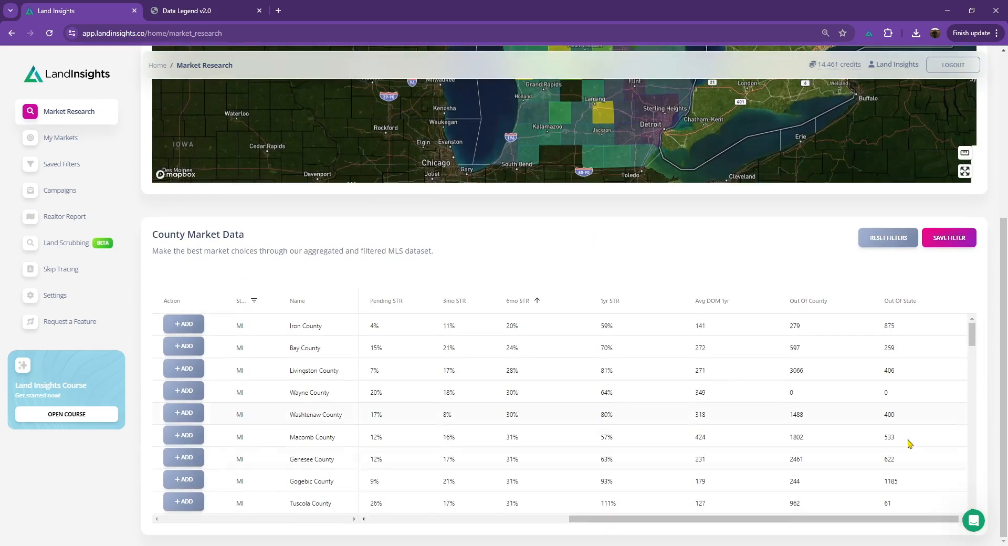
drag(704, 520, 573, 524)
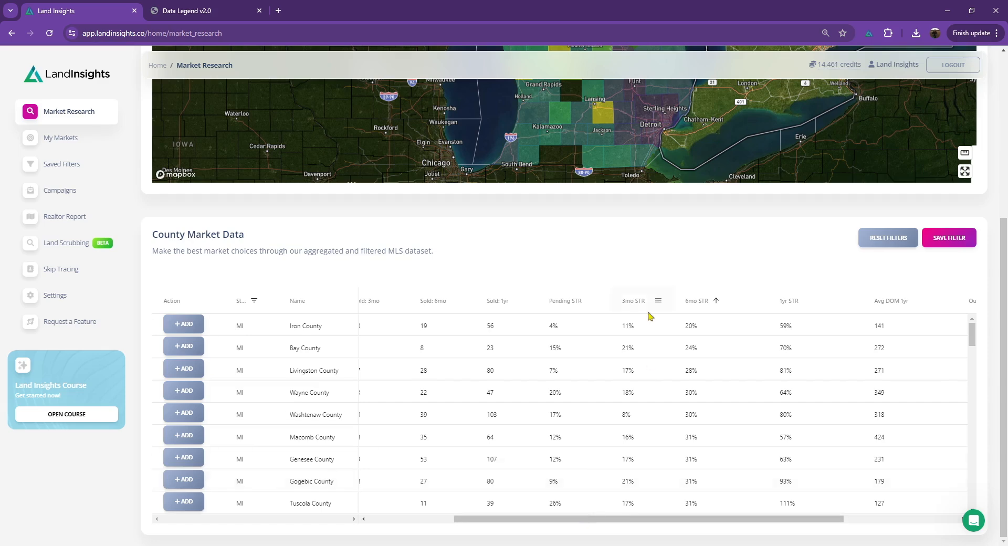
Sort the county table by 3mo STR in ascending order and review the low sell-through counties against the map
click(658, 301)
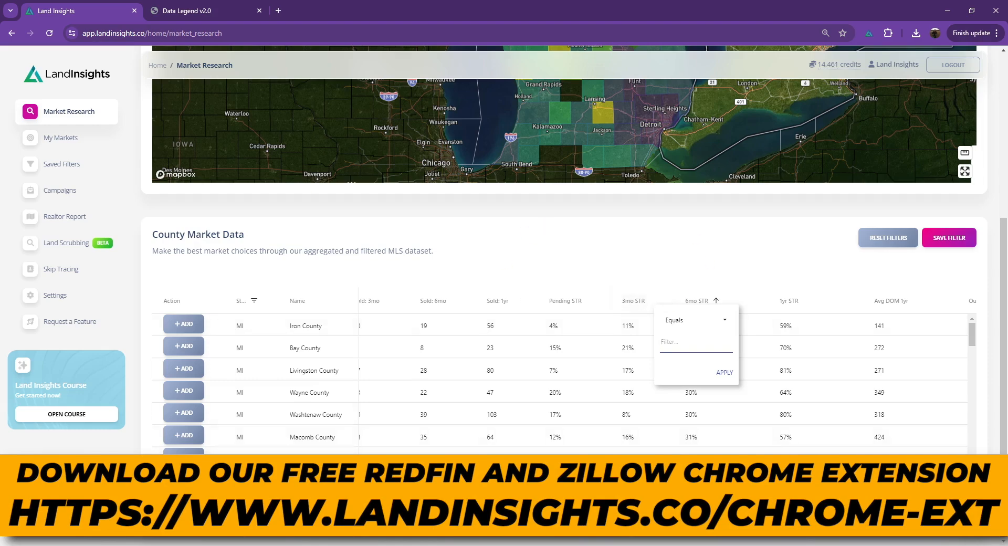
click(641, 239)
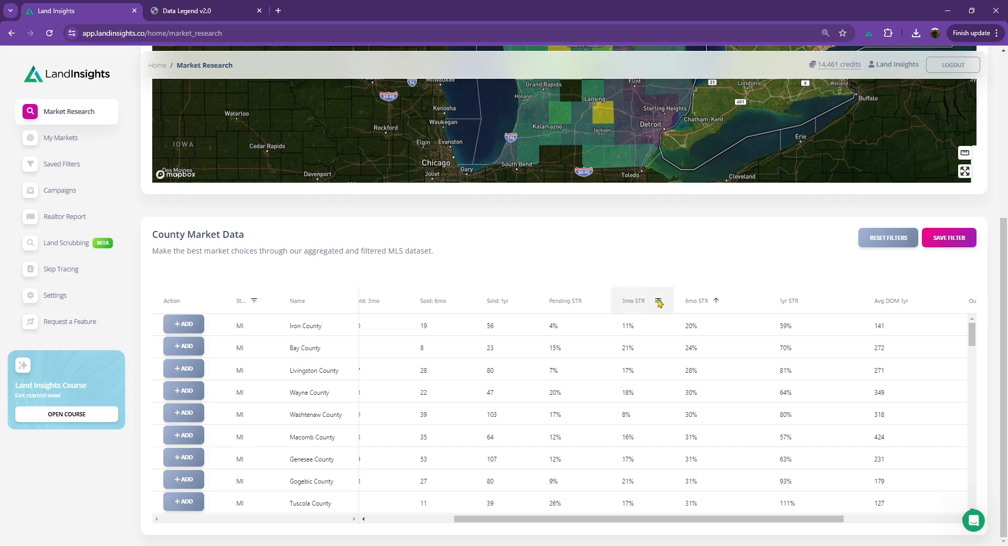
click(629, 302)
scroll(636, 362, down, 3)
scroll(641, 378, up, 4)
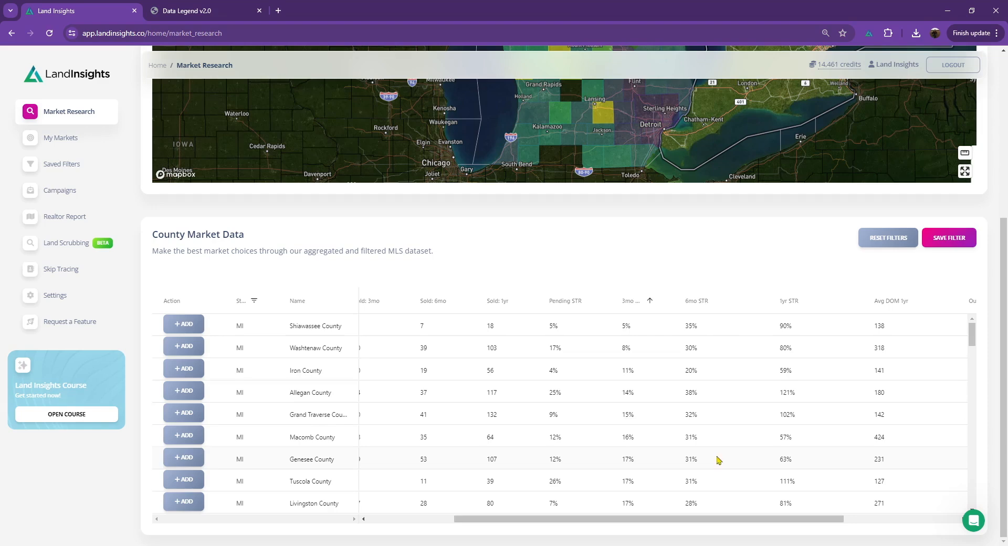
scroll(564, 263, up, 2)
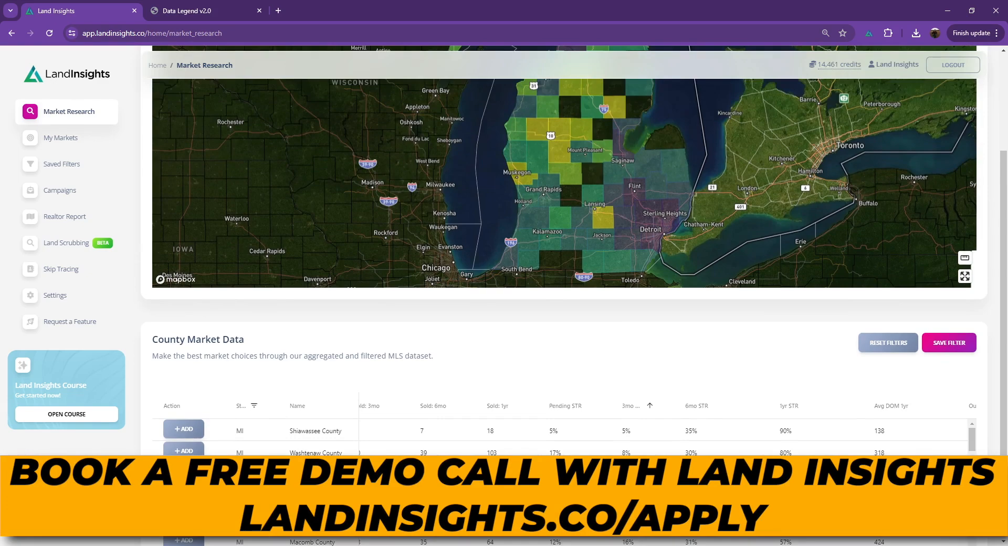
scroll(565, 483, down, 2)
scroll(564, 484, up, 2)
scroll(996, 415, down, 2)
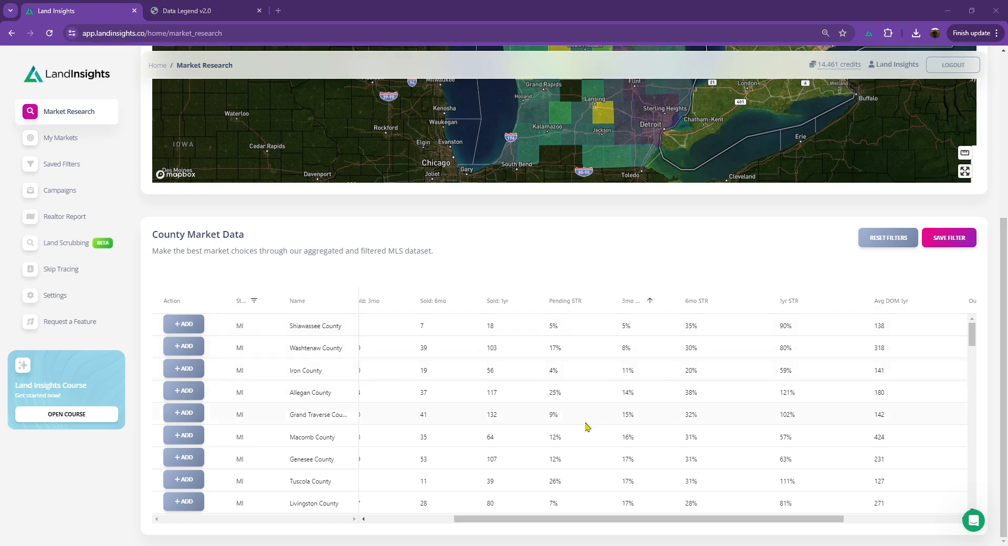
Filter the 6mo STR column to values greater than or equal to 40 and review the filtered counties on the heatmap
click(752, 301)
click(782, 325)
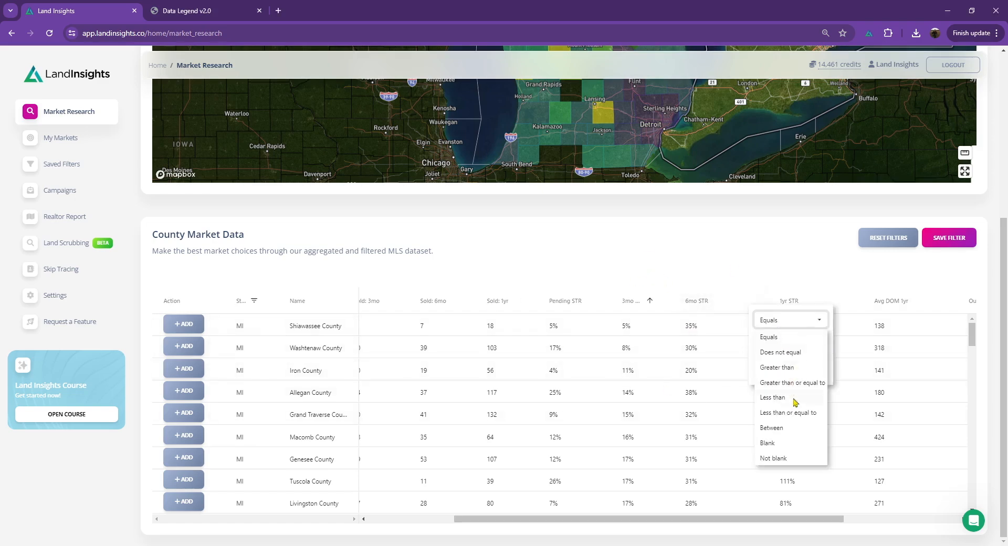
click(794, 383)
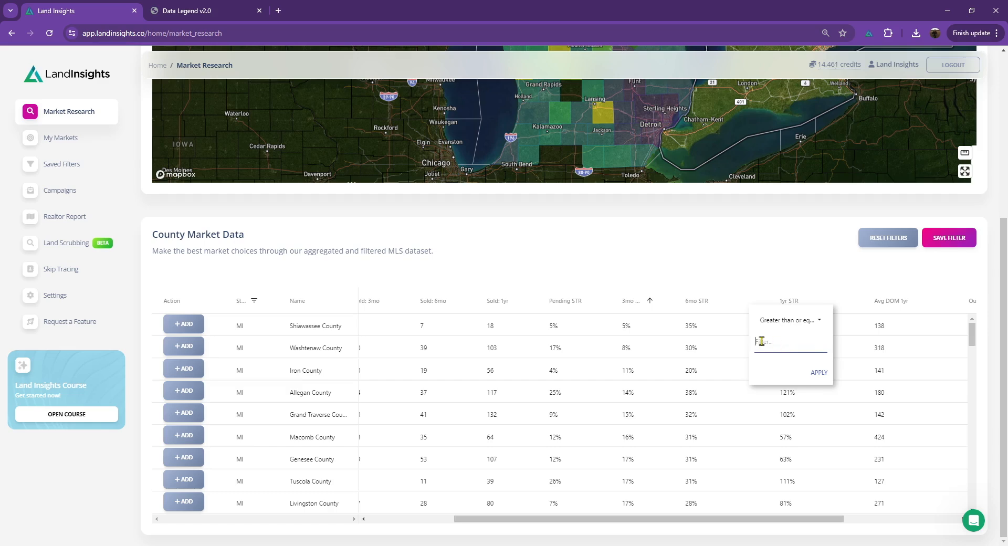
text(35)
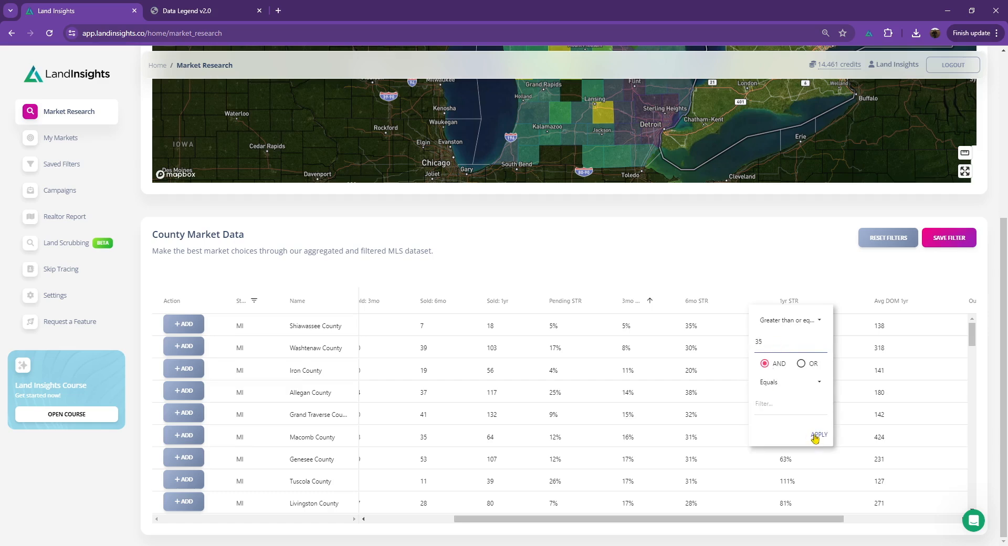
double_click(777, 340)
text(40)
click(819, 435)
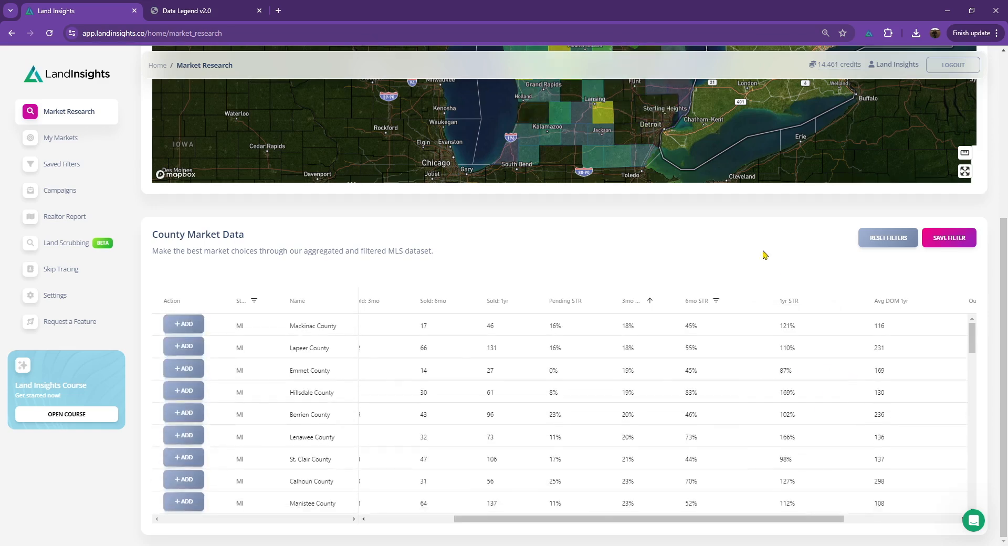
scroll(975, 250, up, 5)
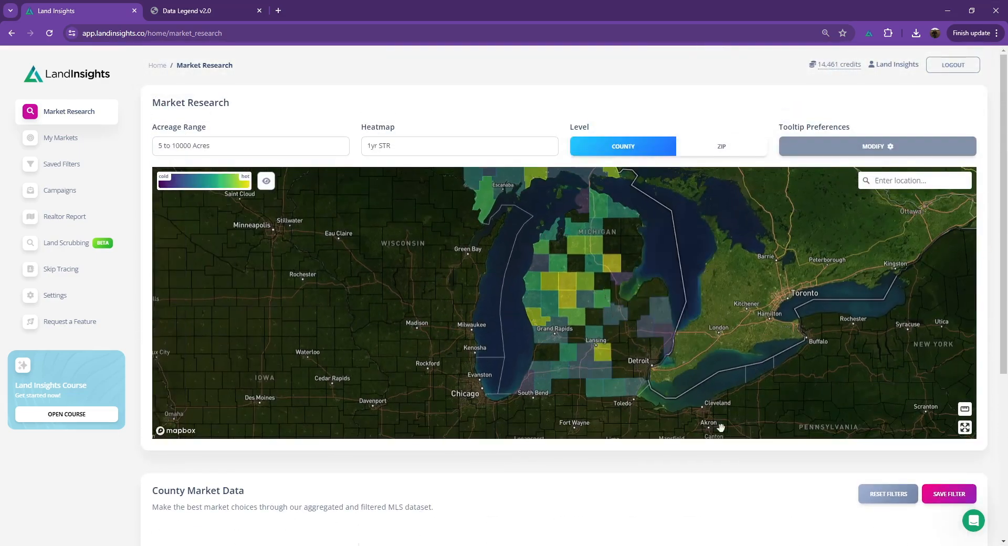
scroll(994, 377, down, 5)
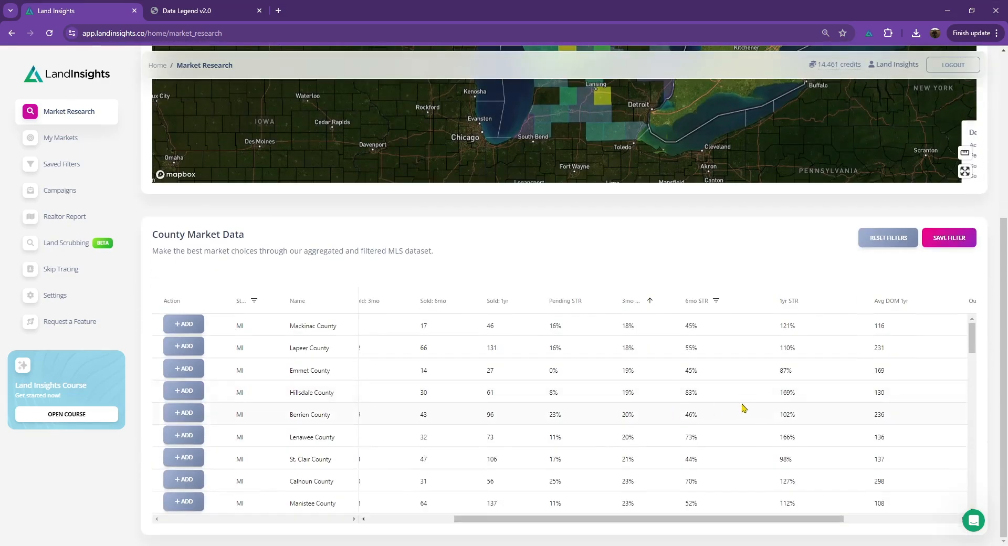
scroll(742, 407, up, 2)
scroll(766, 523, down, 2)
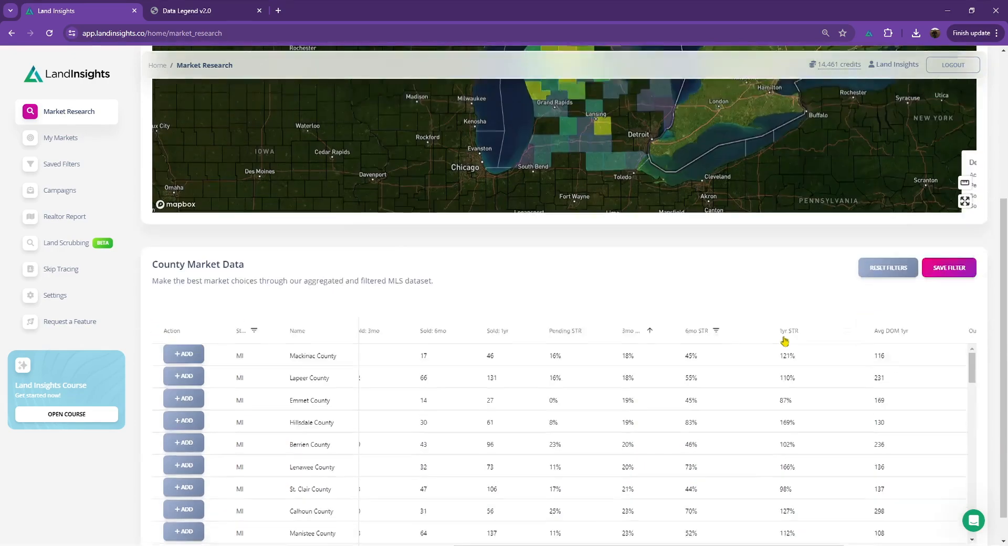
Sort the filtered county table by 6mo STR in ascending order and check that column's filter condition
drag(681, 521, 571, 525)
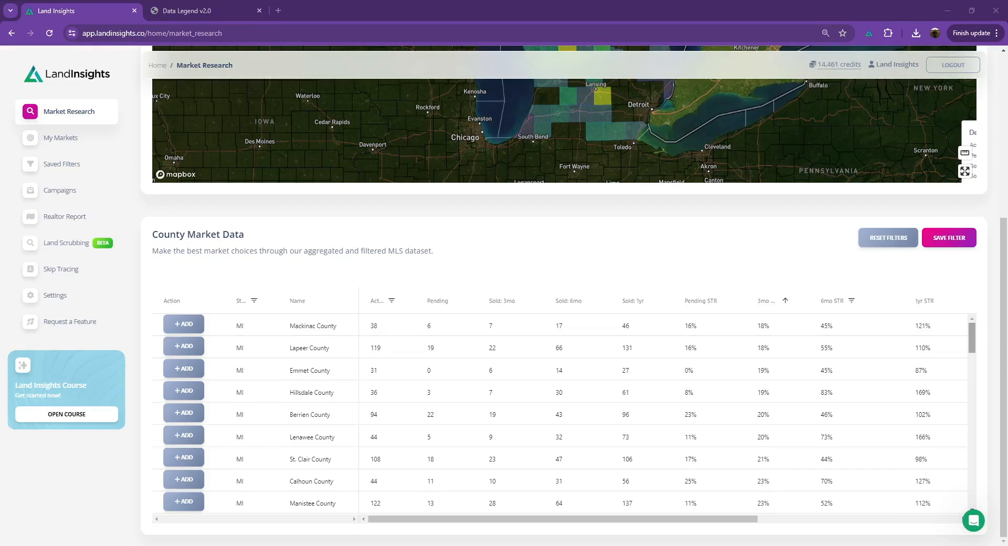
click(796, 302)
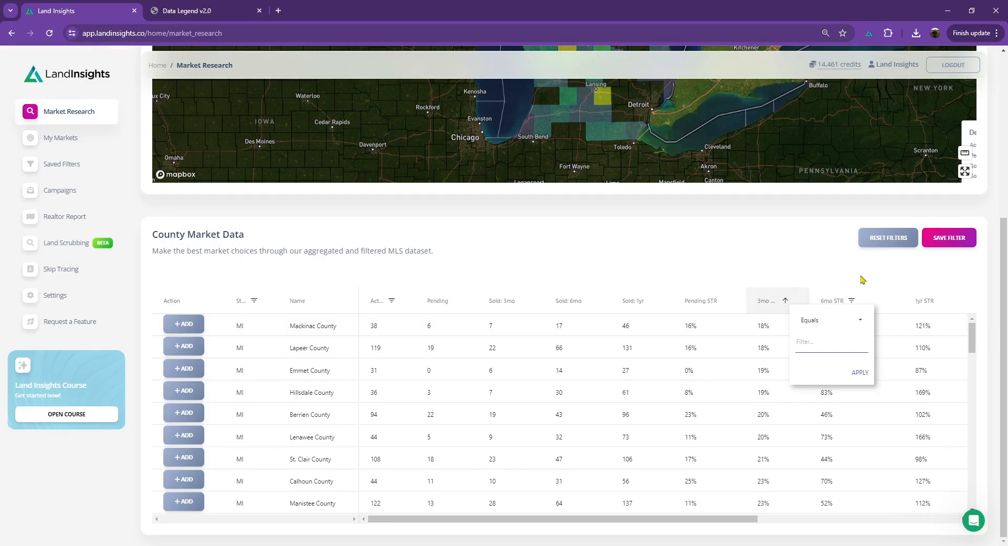
click(866, 300)
click(887, 300)
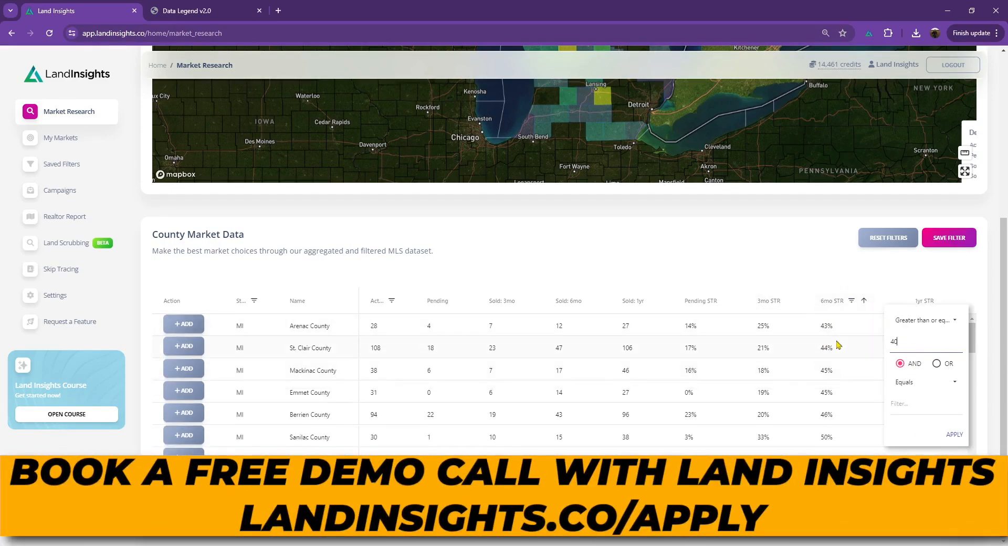
click(854, 281)
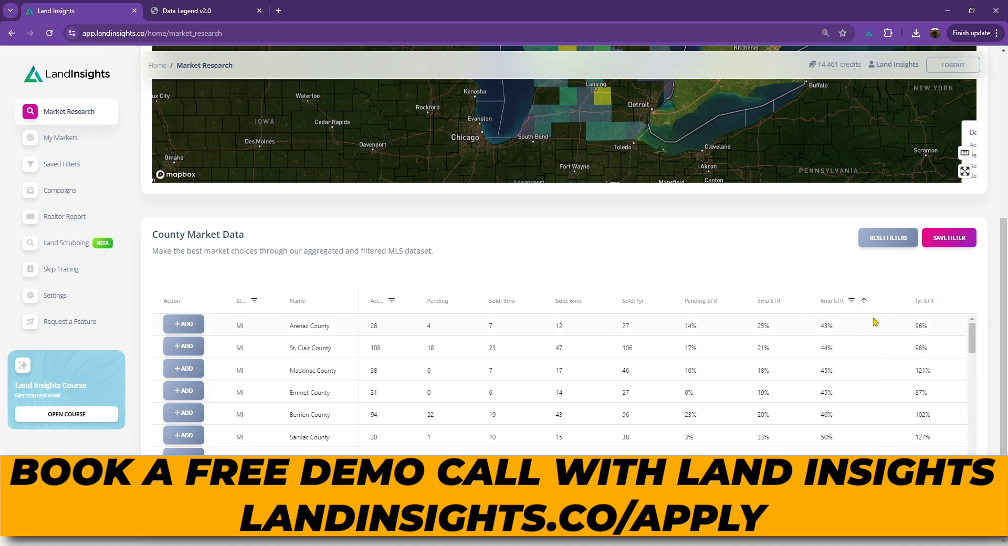
click(889, 303)
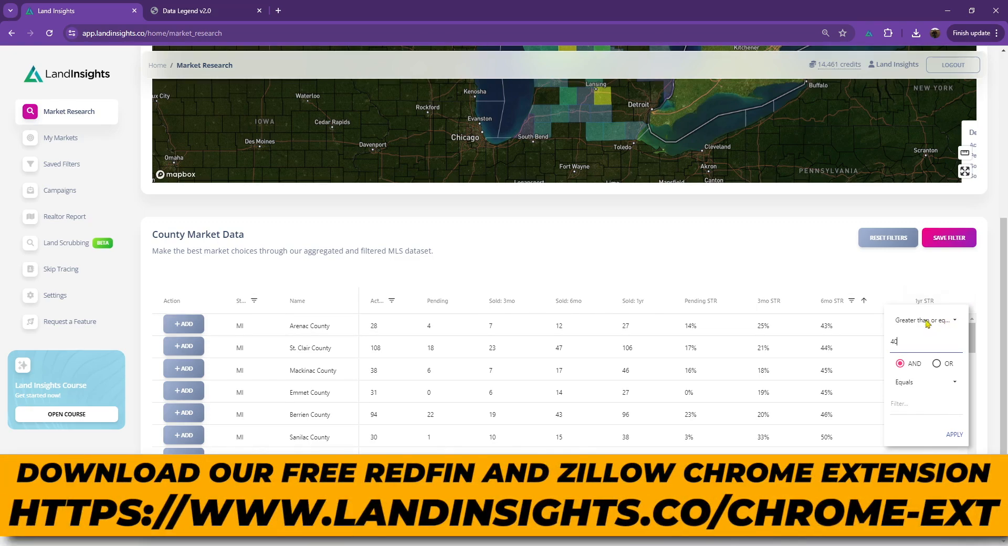
click(1003, 317)
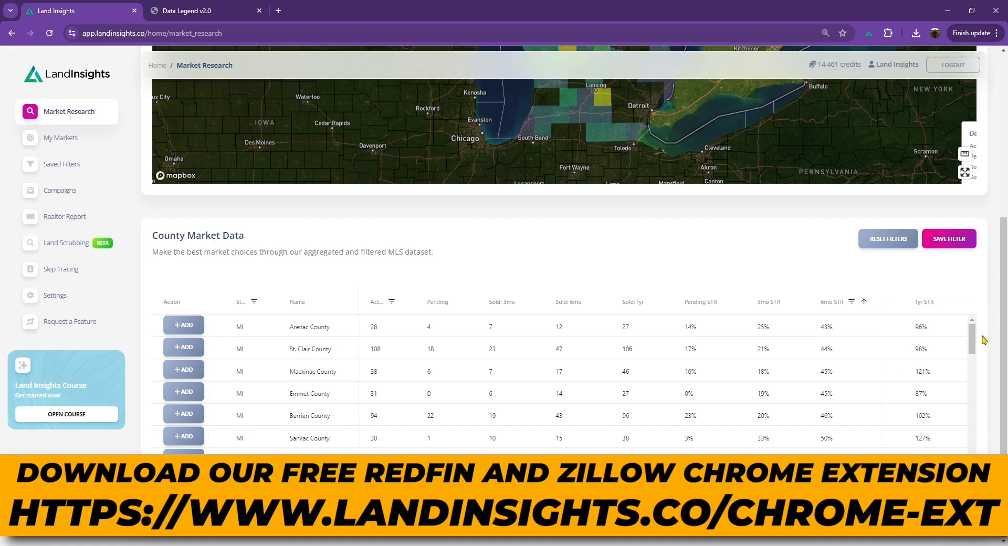
click(893, 302)
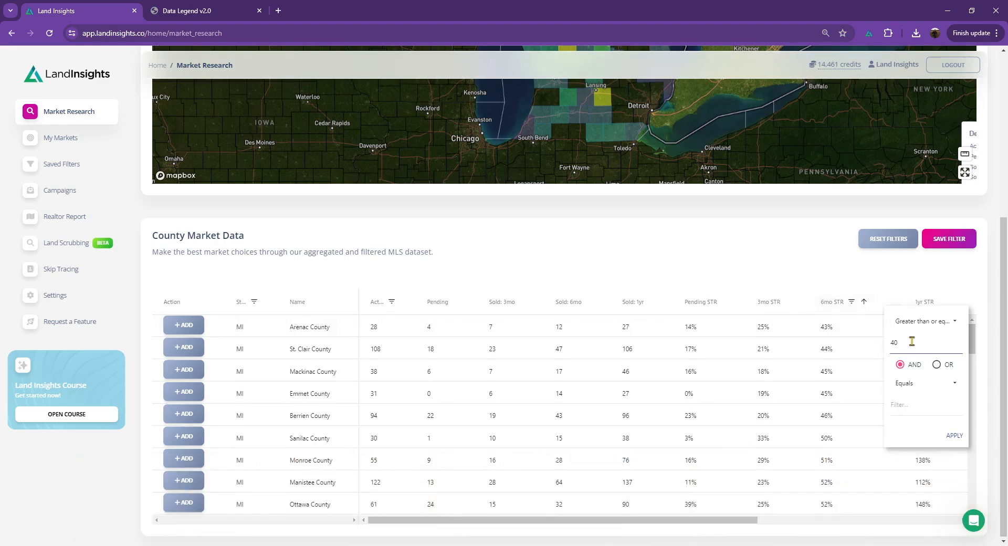
click(801, 262)
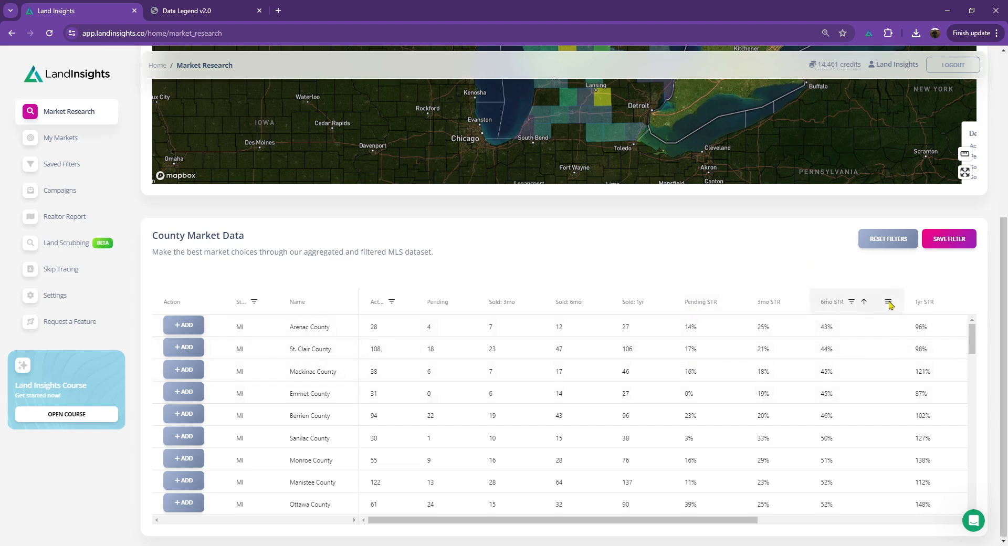
Change the 6mo STR column filter to values greater than or equal to 35 and apply it
click(891, 306)
drag(912, 346, 885, 363)
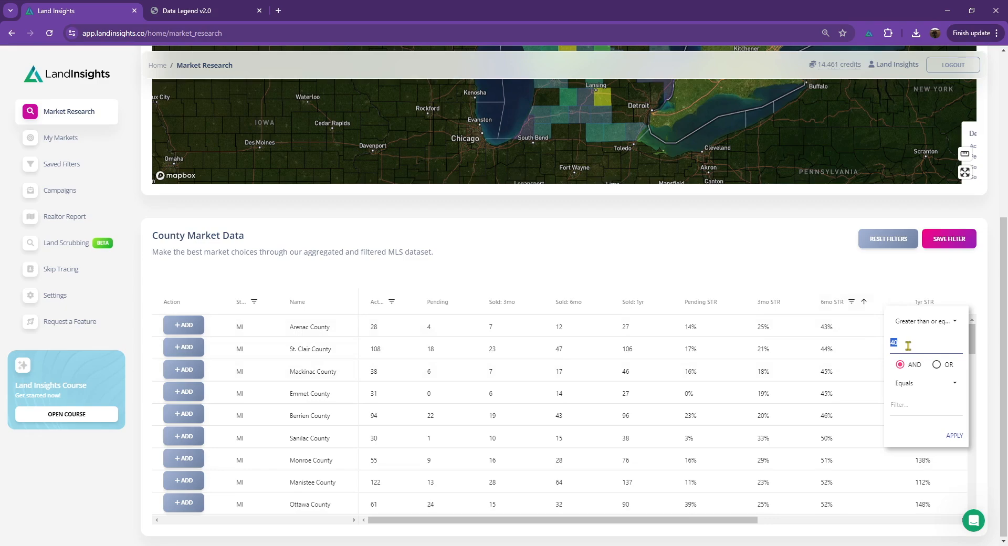
scroll(998, 278, up, 4)
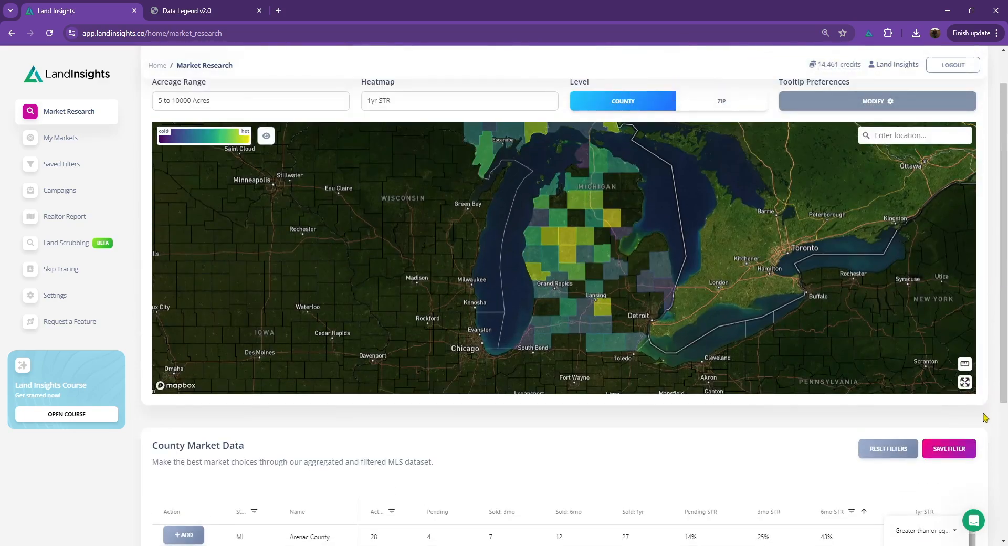
scroll(983, 418, down, 3)
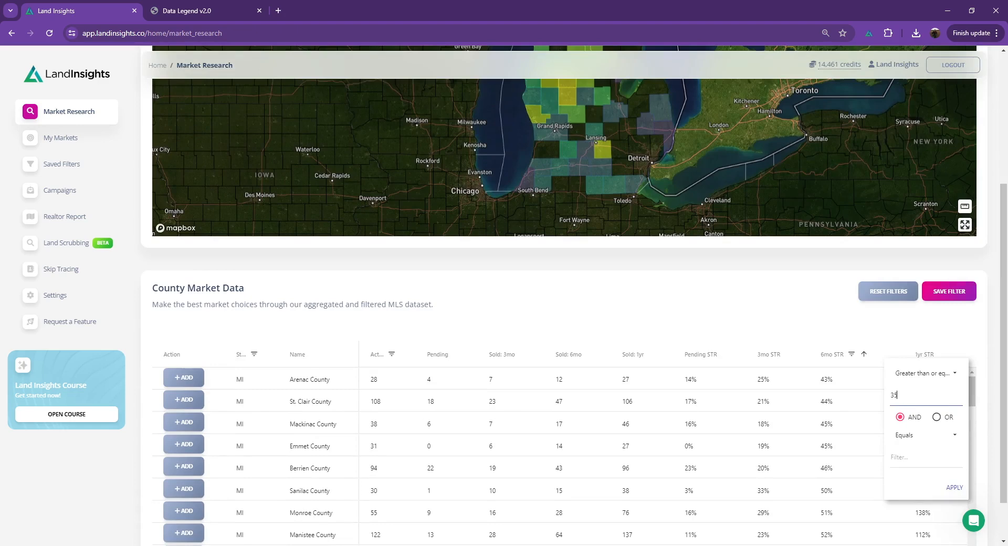
click(955, 488)
scroll(977, 326, down, 1)
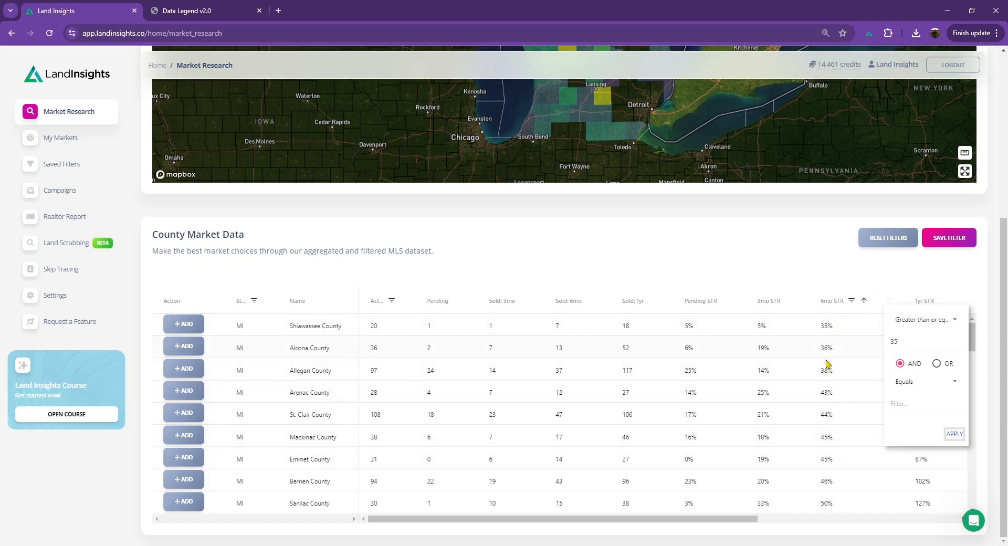
click(797, 269)
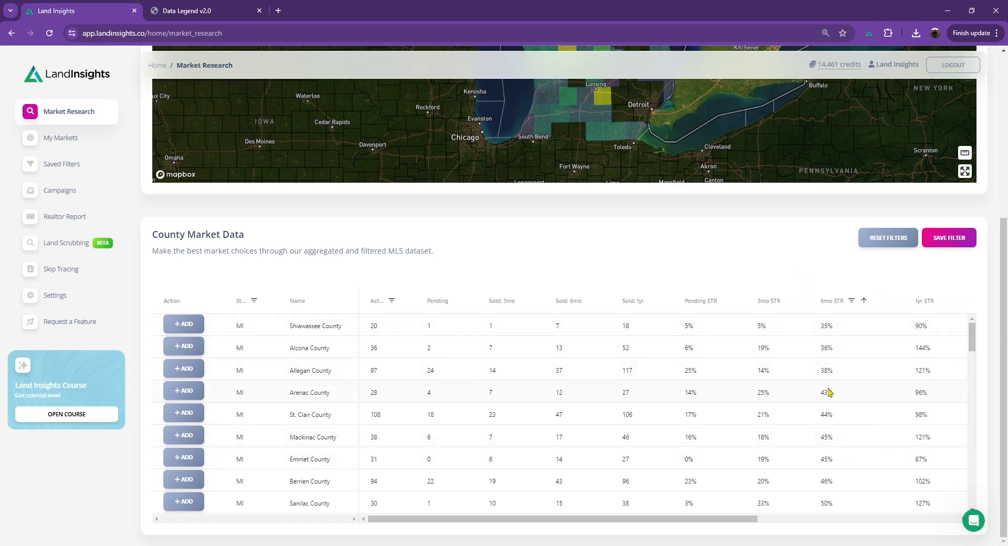
Examine the 1yr STR heatmap across Michigan's Upper and Lower Peninsulas and compare the remaining counties with the table
scroll(984, 303, up, 3)
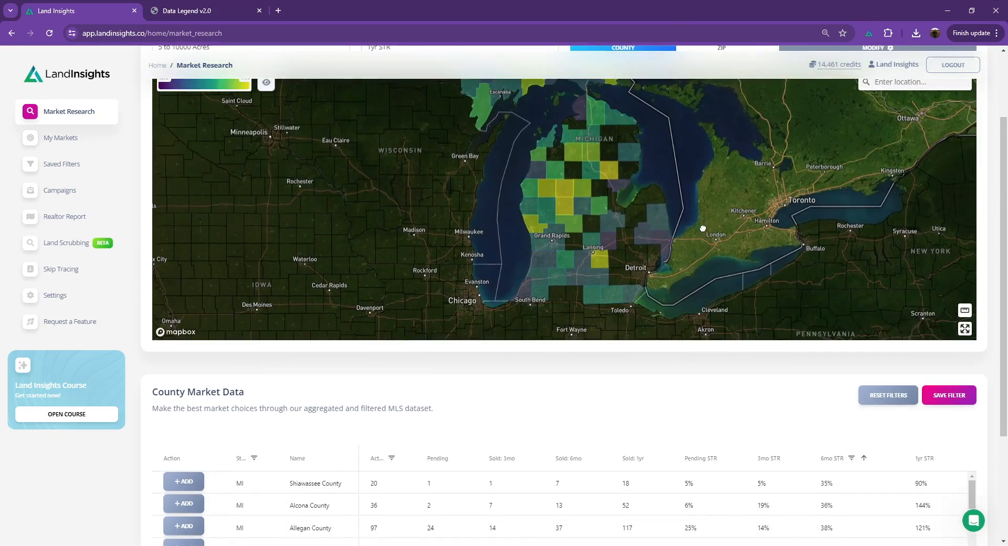
scroll(636, 165, up, 2)
drag(630, 159, 666, 360)
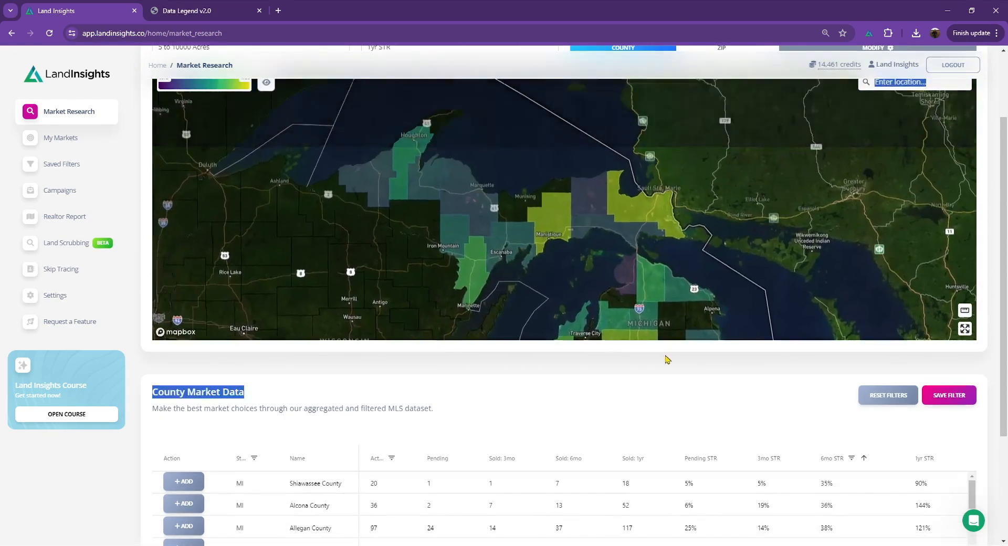
drag(621, 277, 619, 230)
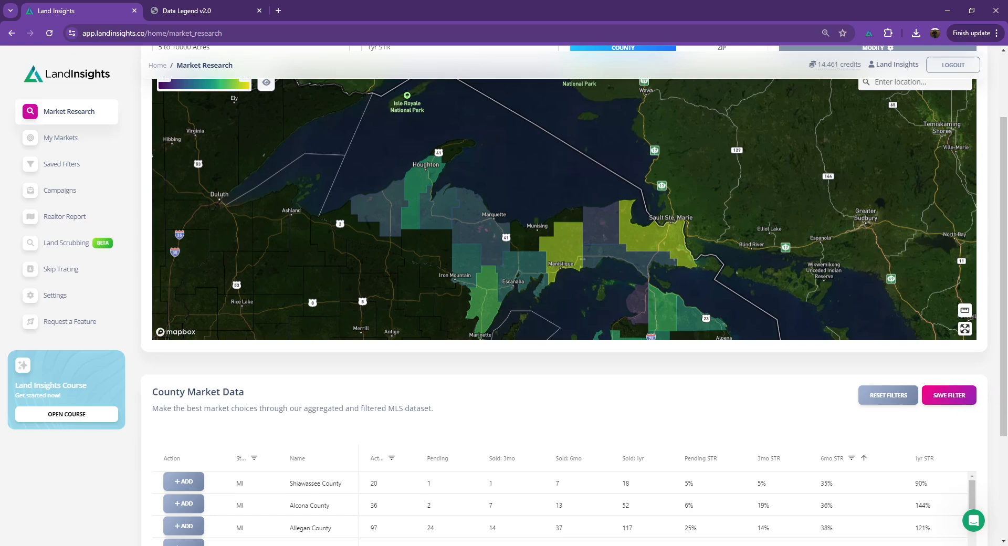
scroll(992, 394, down, 3)
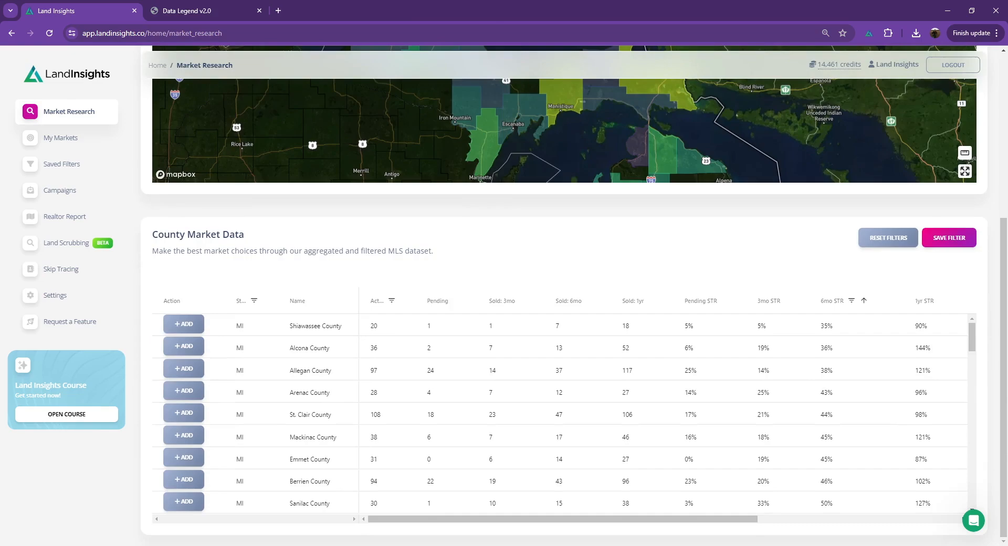
scroll(681, 230, up, 3)
scroll(681, 230, down, 5)
drag(681, 230, 700, 175)
scroll(629, 164, up, 2)
drag(635, 164, 656, 165)
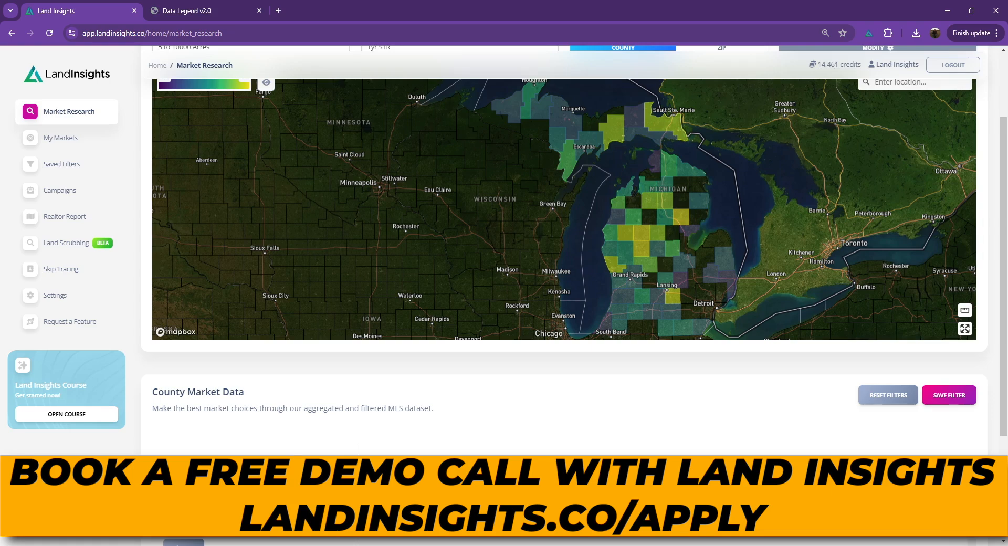
scroll(984, 294, down, 2)
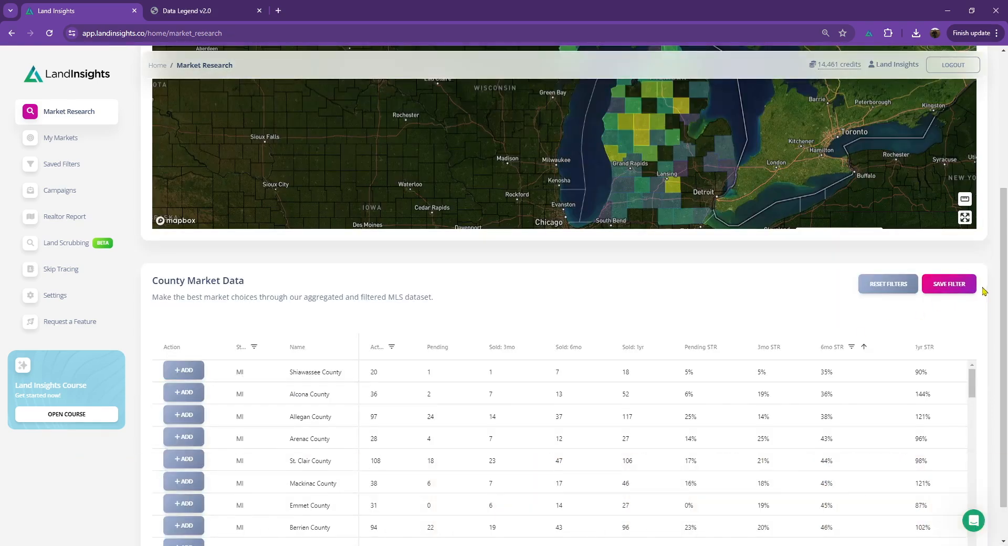
scroll(987, 305, down, 1)
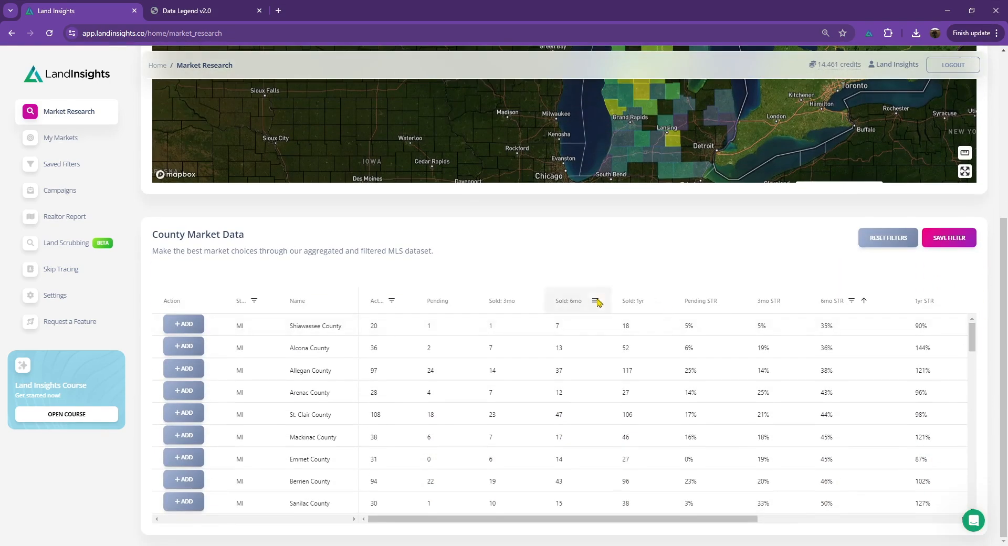
Sort the county table by Pending in ascending order and review the counties' sales and sell-through columns
click(437, 301)
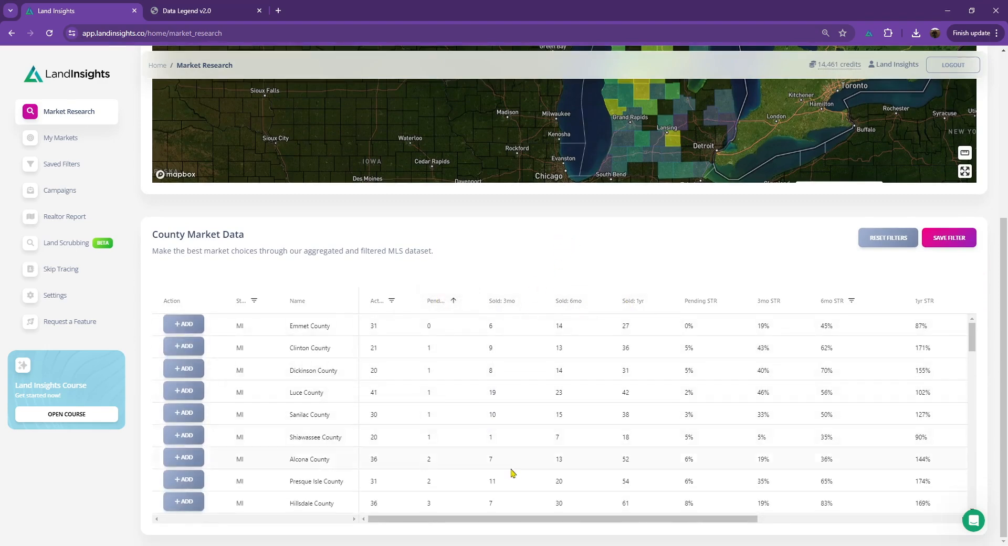
drag(669, 522, 759, 521)
scroll(680, 401, down, 2)
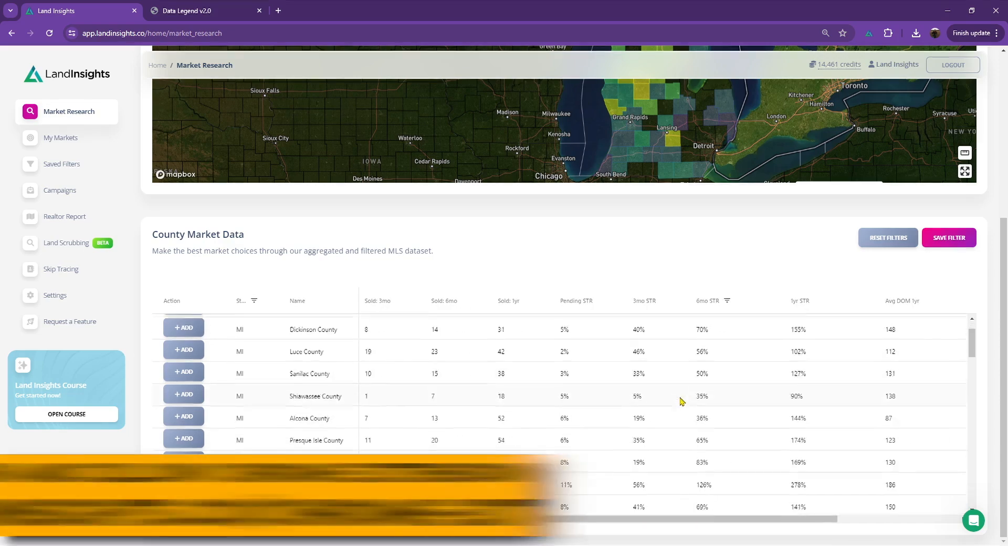
scroll(735, 413, down, 1)
scroll(734, 412, up, 1)
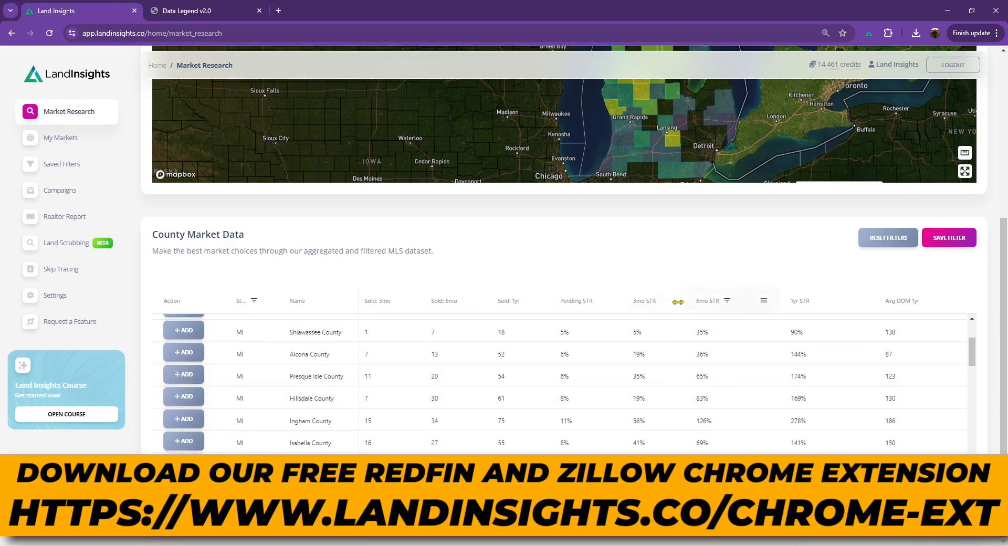
Sort the county table by 3mo STR in ascending order and review the lowest counties
click(636, 303)
scroll(681, 444, up, 1)
scroll(565, 294, up, 1)
scroll(682, 334, down, 1)
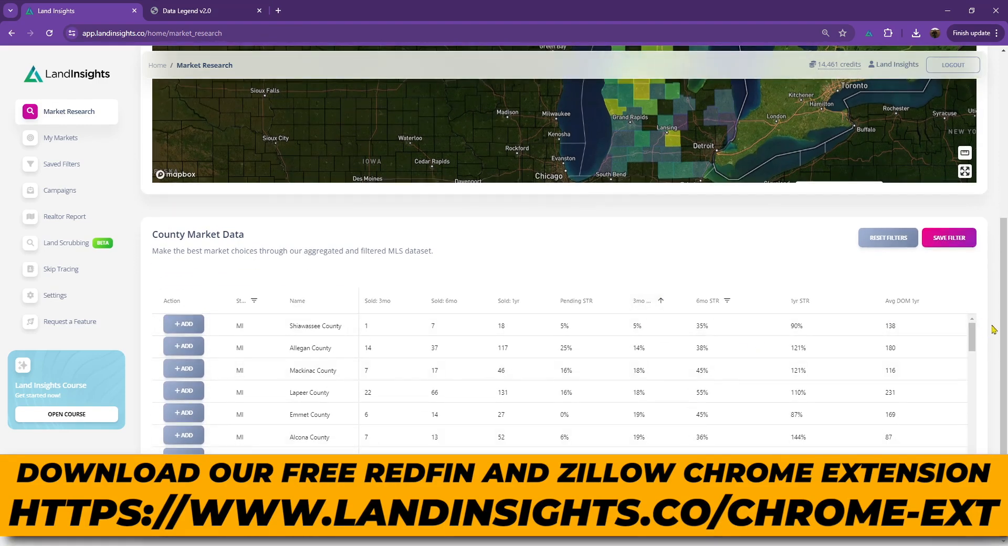
Move the Avg DOM 1yr column between 6mo STR and 1yr STR and bring the Out Of State column into view
drag(781, 519, 866, 519)
drag(759, 314, 658, 303)
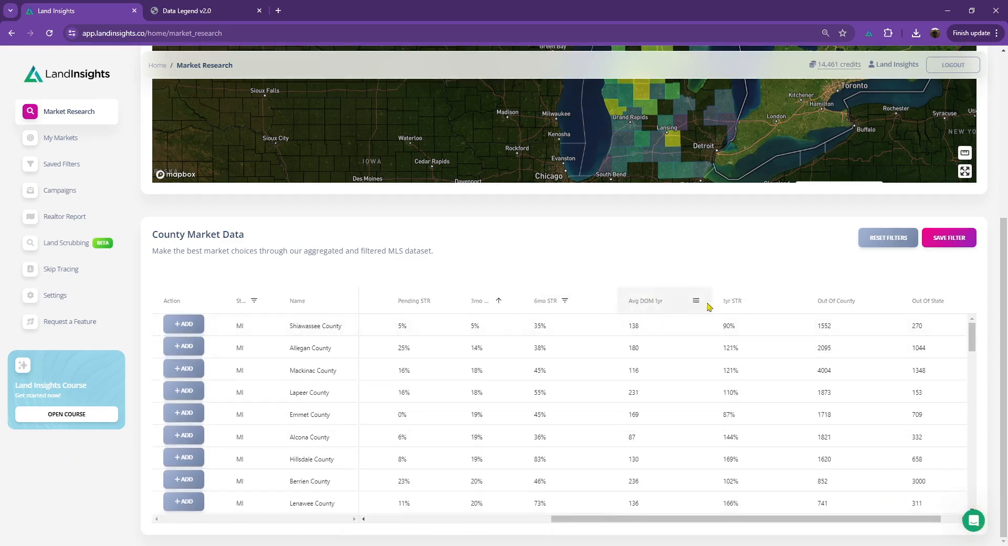
drag(752, 524, 806, 522)
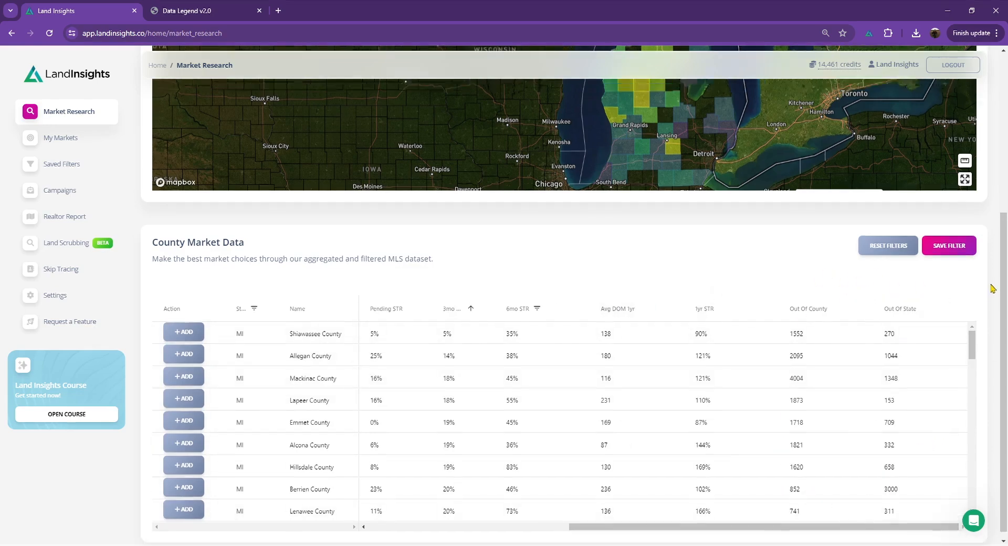
Sort the county table by Out Of County in descending order and review the ranked counties
scroll(924, 273, up, 5)
scroll(992, 274, down, 5)
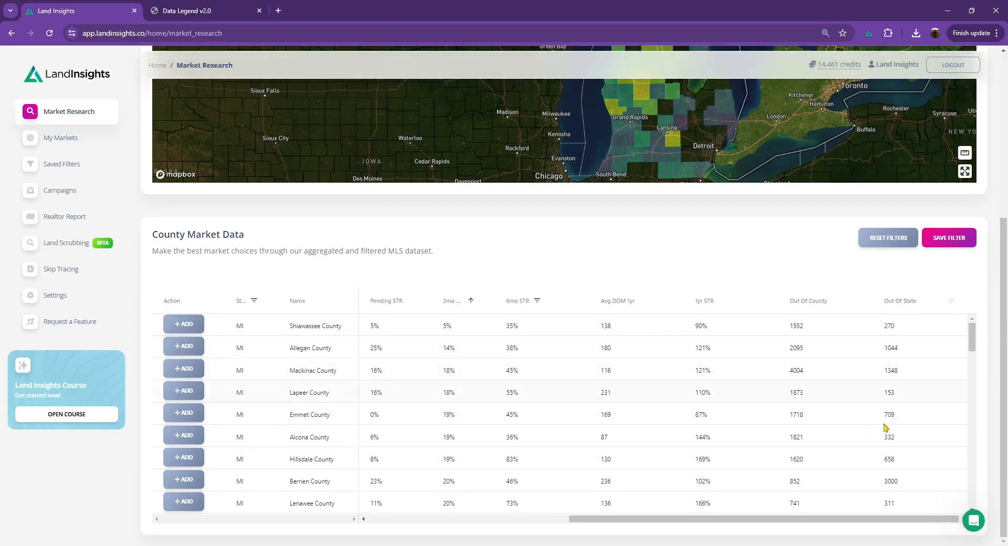
click(809, 301)
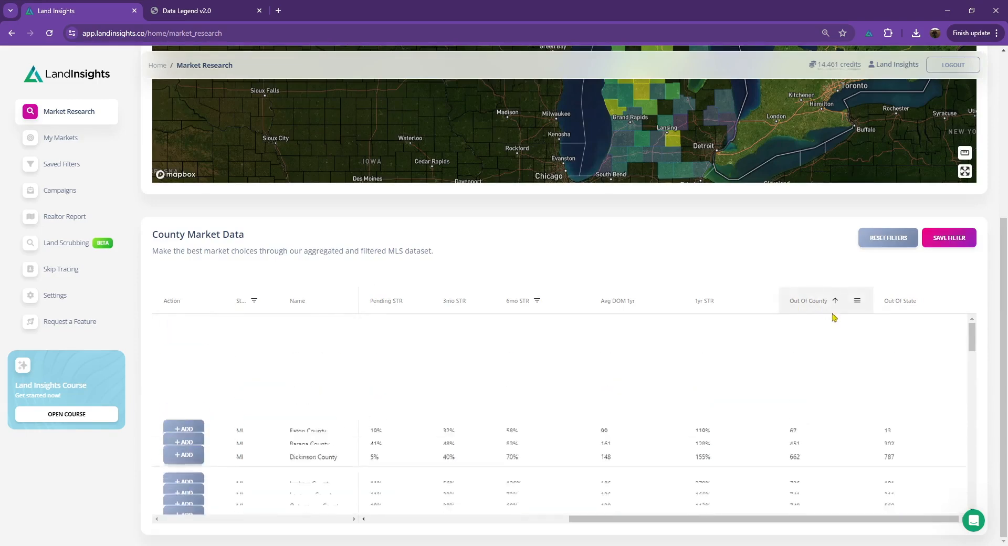
click(817, 309)
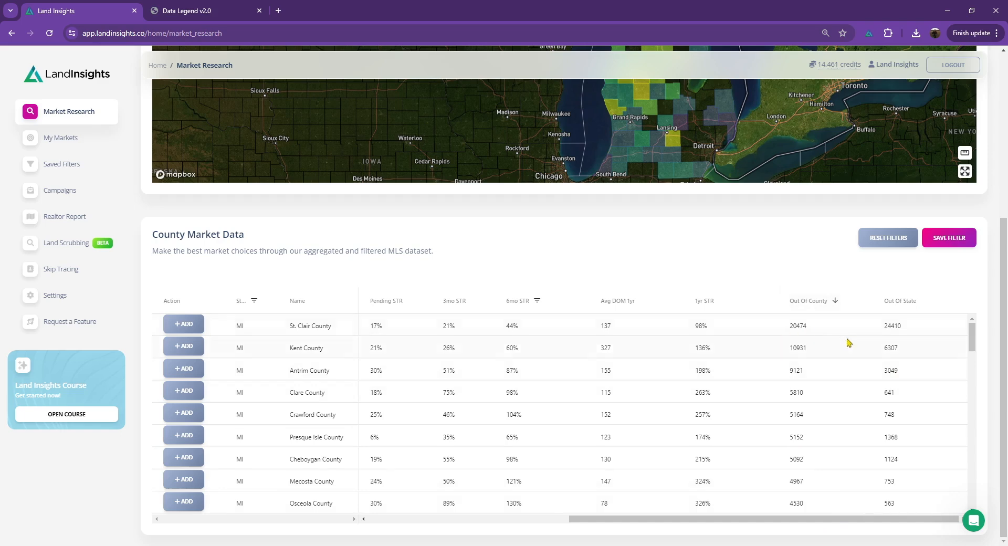
scroll(833, 428, down, 6)
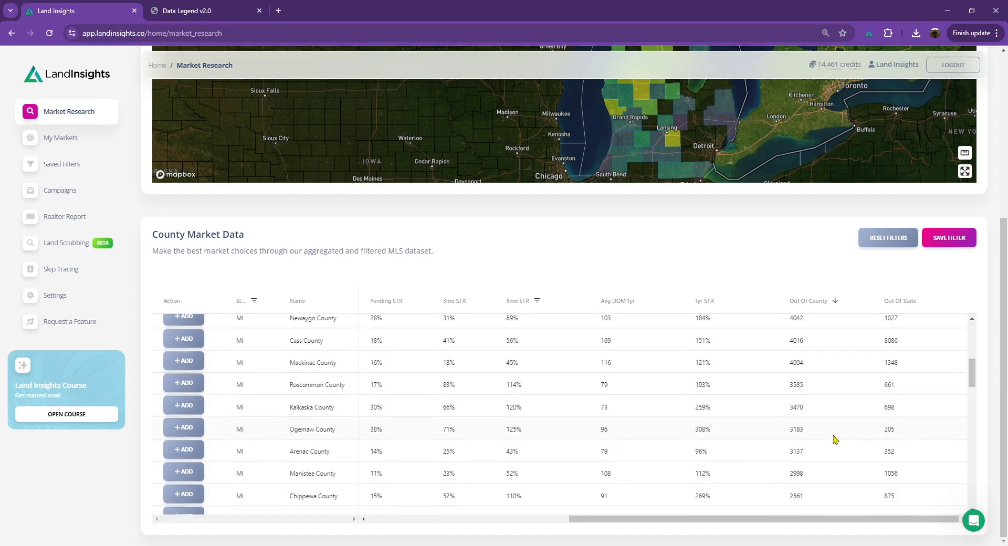
scroll(841, 489, up, 6)
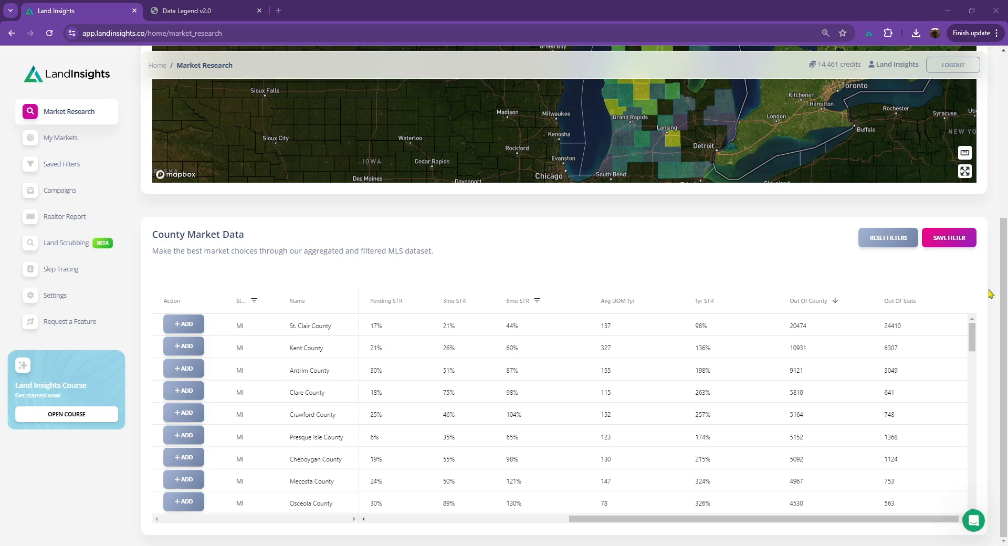
Review the available tooltip preferences and compare them with the map tooltip of Crawford County
scroll(972, 337, up, 5)
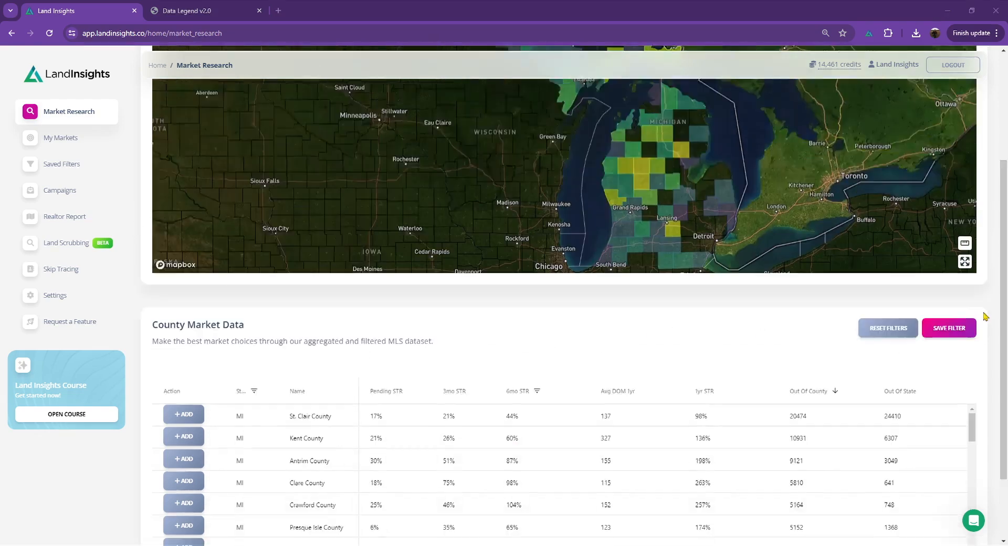
click(912, 154)
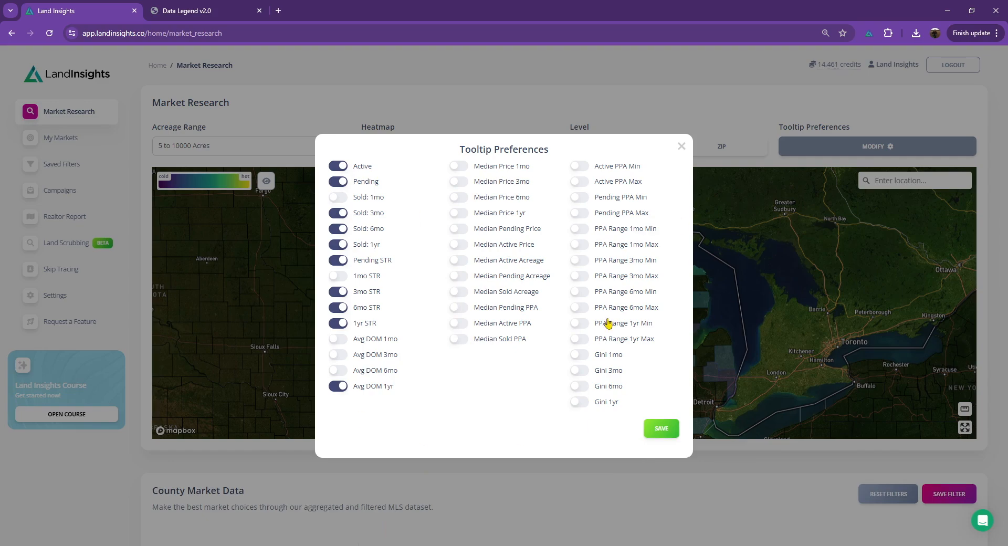
click(680, 147)
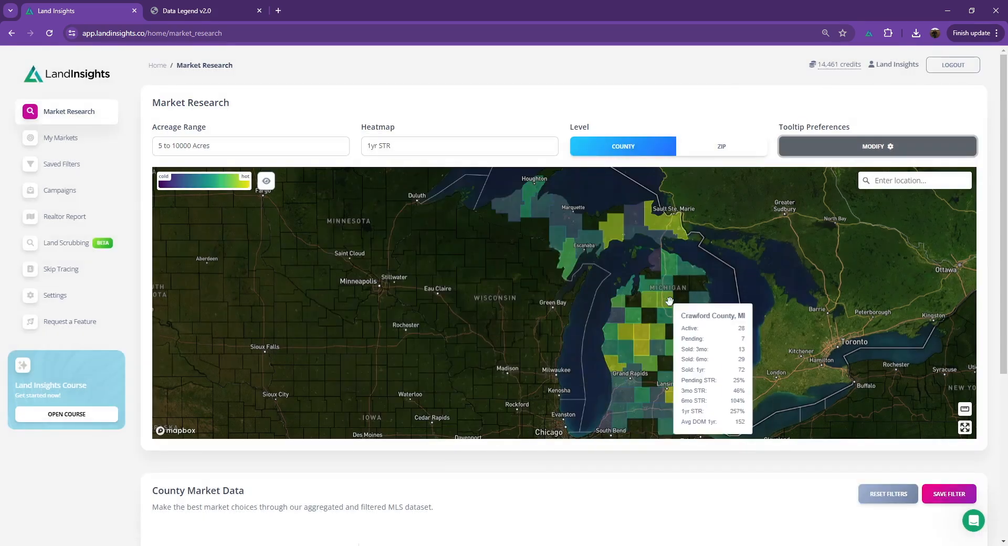
click(816, 156)
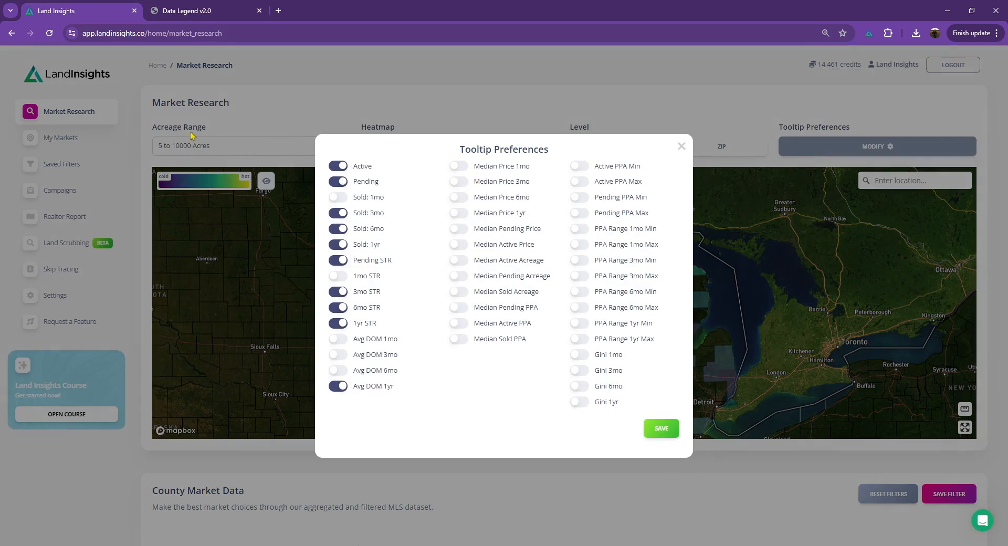